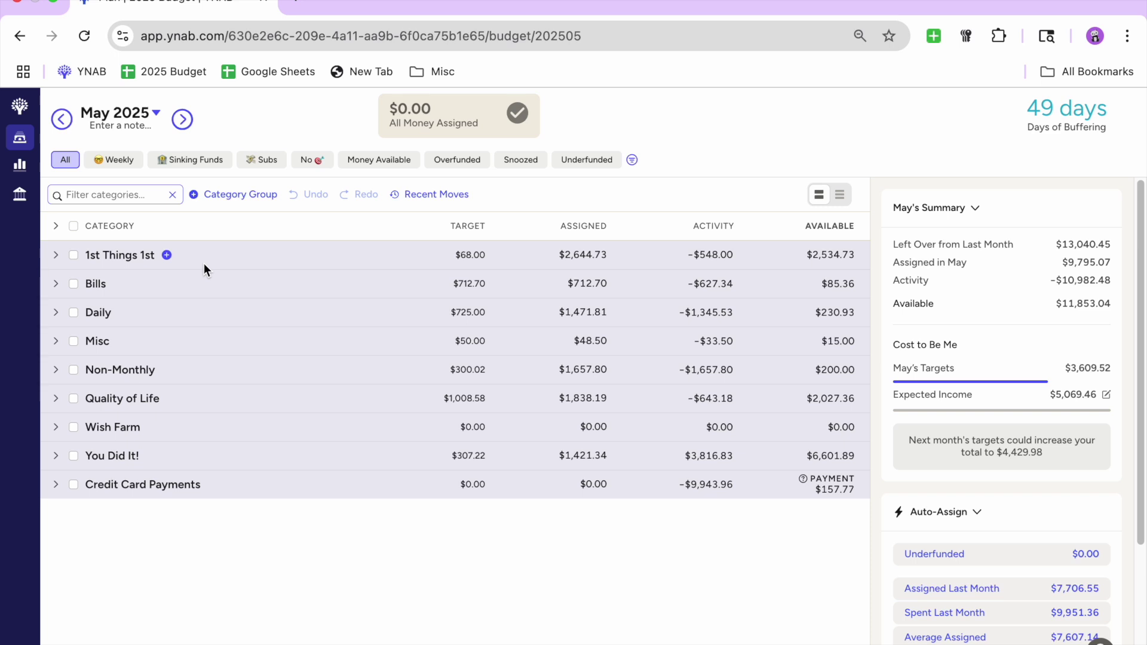
Step: Clear the amount assigned to the Next Month category in the 1st Things 1st group for May 2025
{"action": "left_click", "coordinate": [57, 256]}
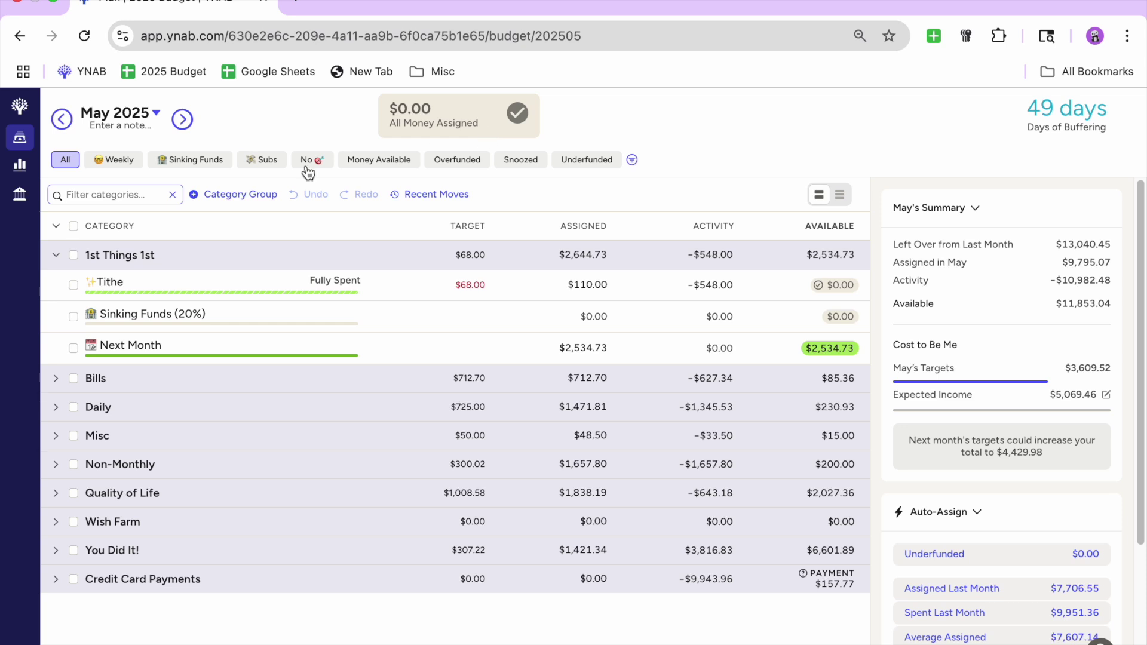
{"action": "left_click", "coordinate": [601, 347]}
{"action": "left_click", "coordinate": [608, 349]}
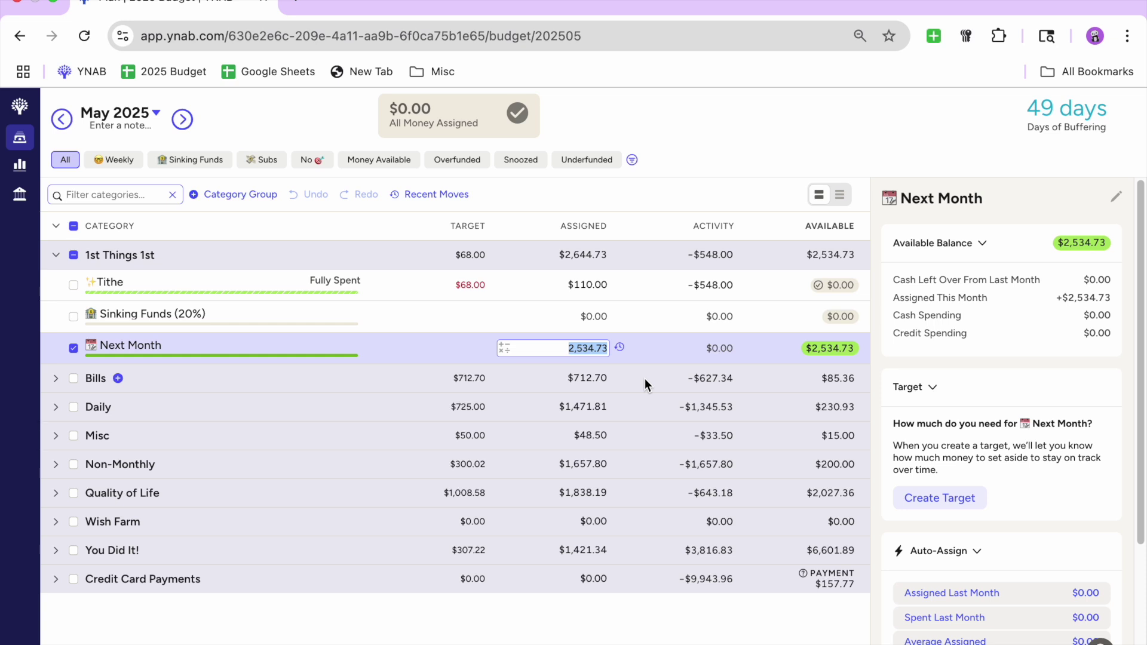
{"action": "key", "text": "BackSpace"}
{"action": "key", "text": "Return"}
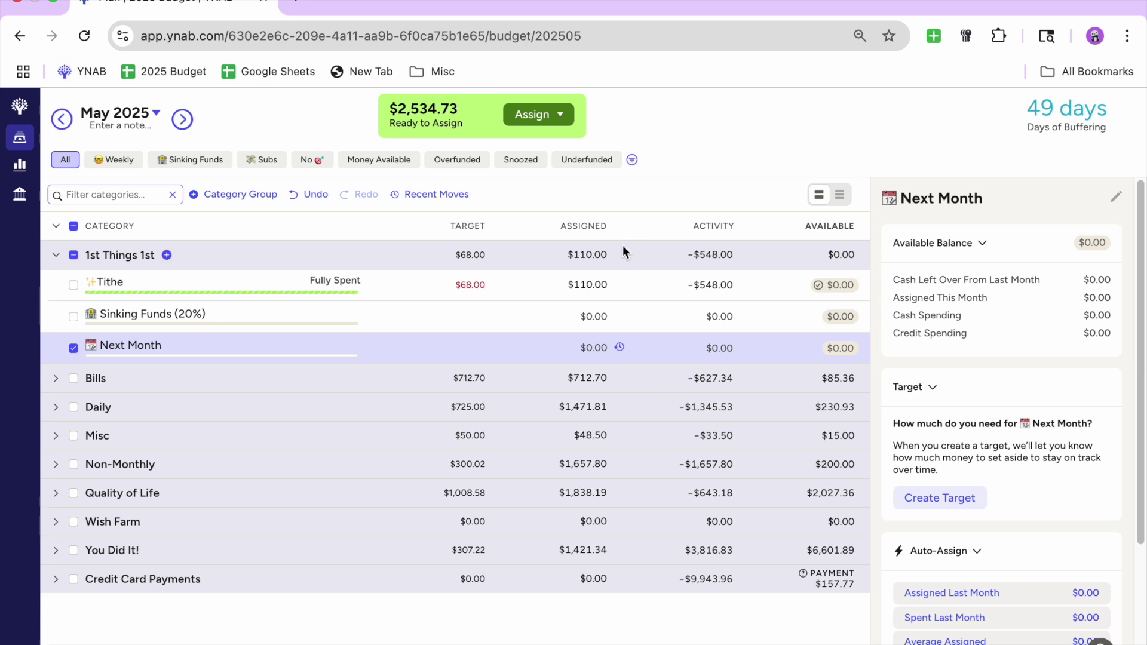
{"action": "left_click", "coordinate": [56, 255]}
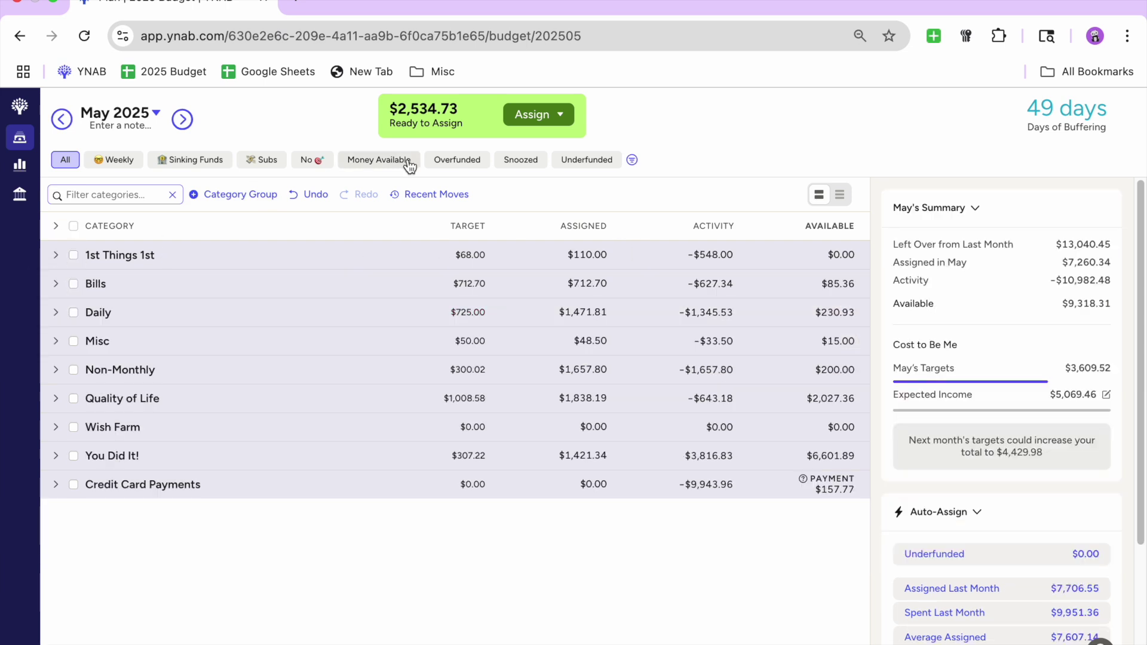
Step: Review May's categories across all groups, checking the Underfunded and Weekly views for anything still needing money
{"action": "left_click", "coordinate": [56, 226]}
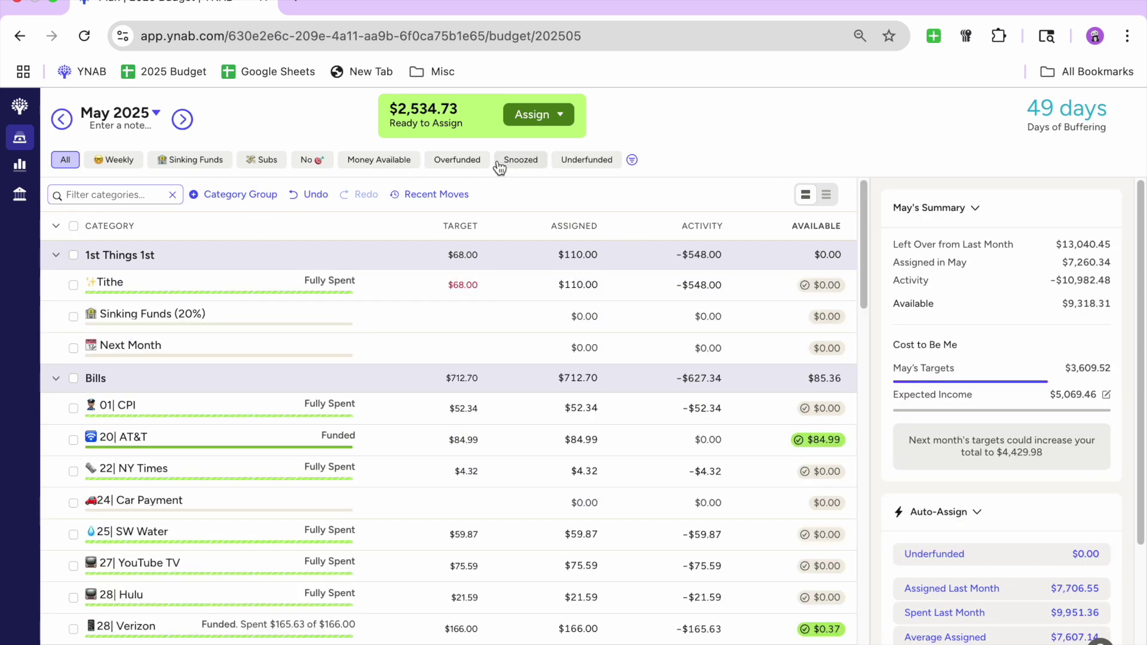
{"action": "left_click", "coordinate": [582, 165]}
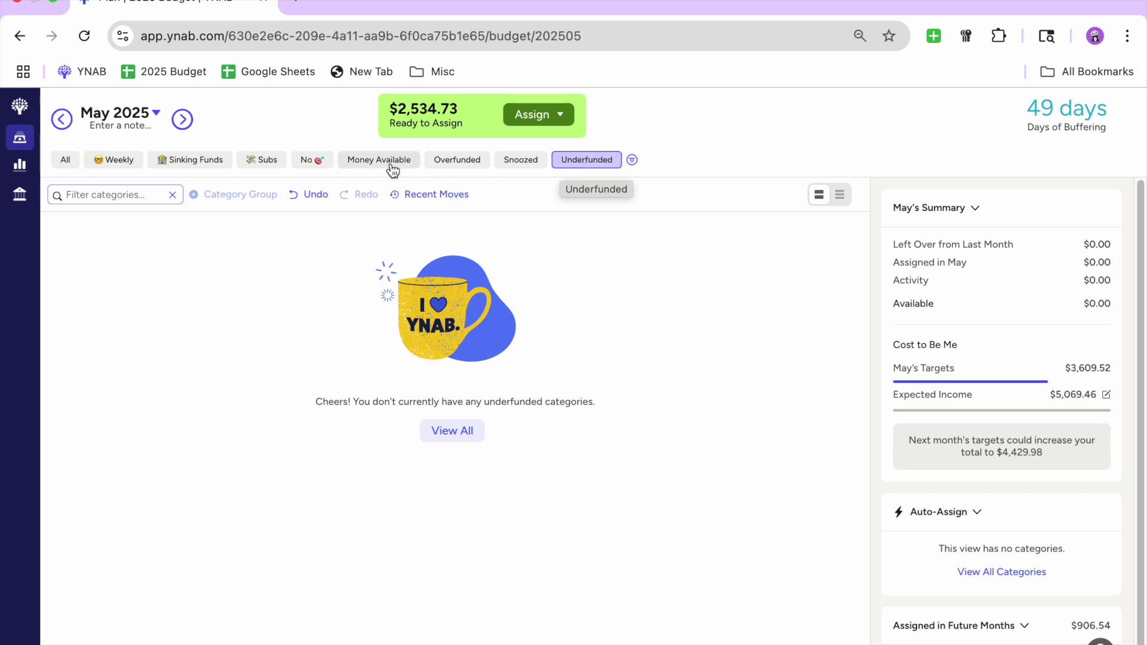
{"action": "left_click", "coordinate": [122, 162]}
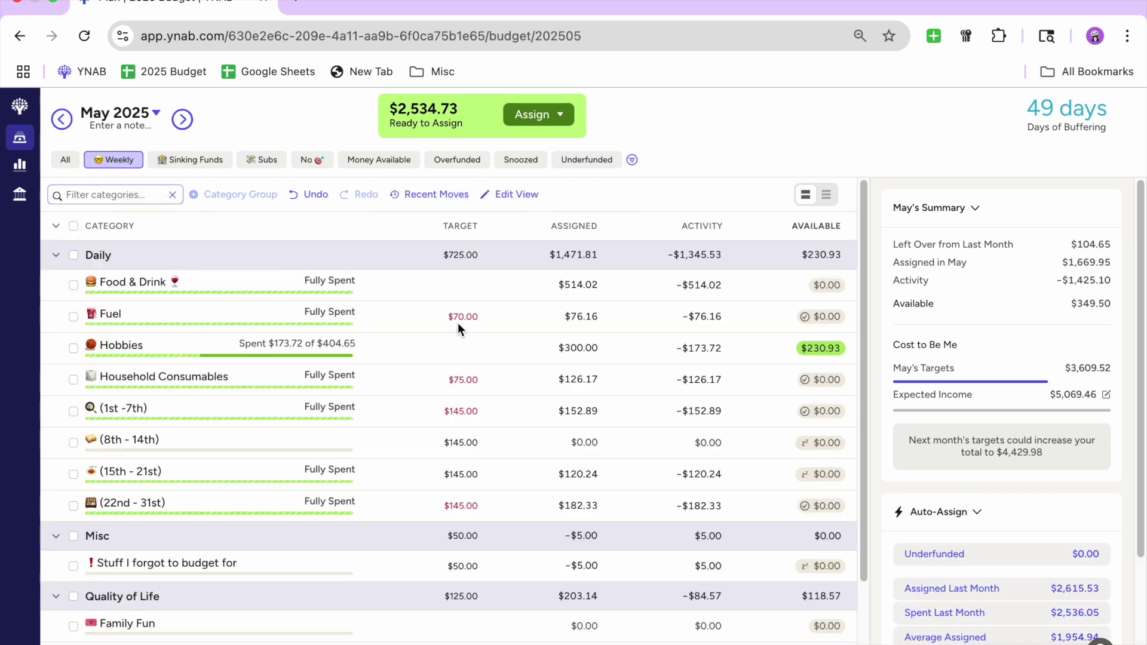
{"action": "left_click", "coordinate": [73, 285]}
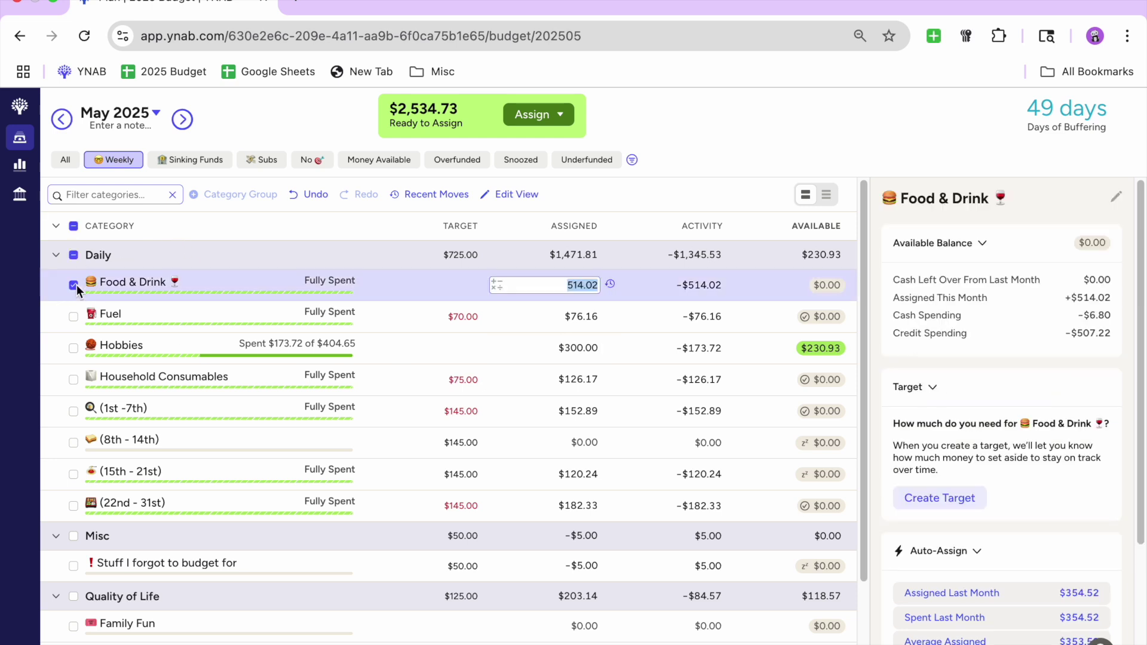
{"action": "left_click", "coordinate": [75, 285]}
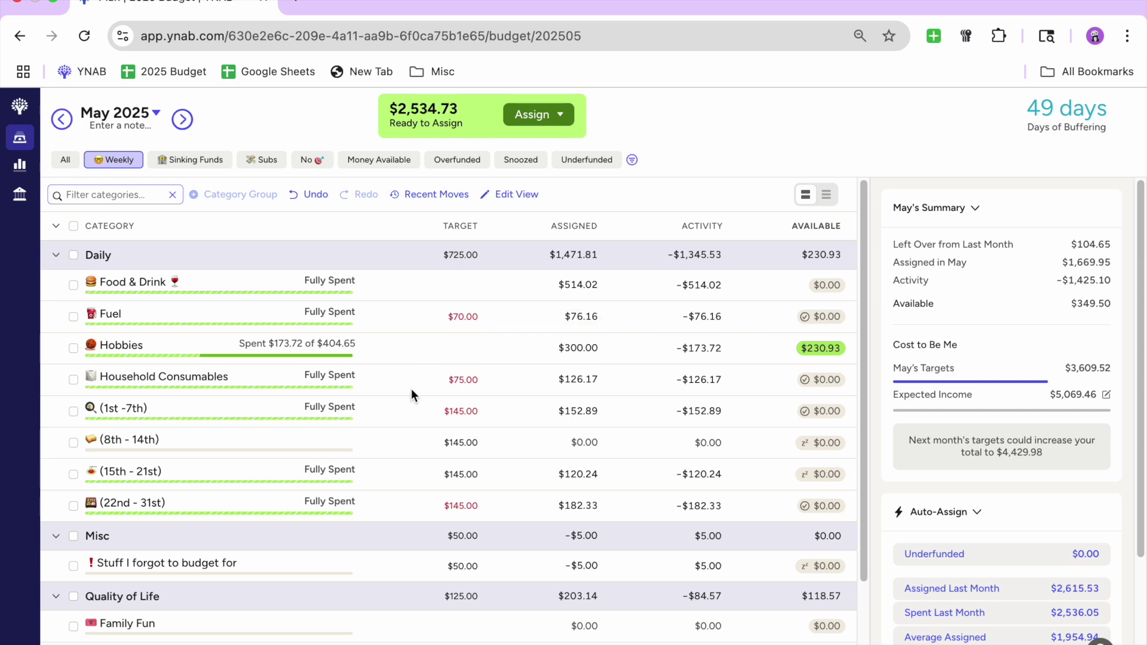
{"action": "left_click", "coordinate": [586, 159]}
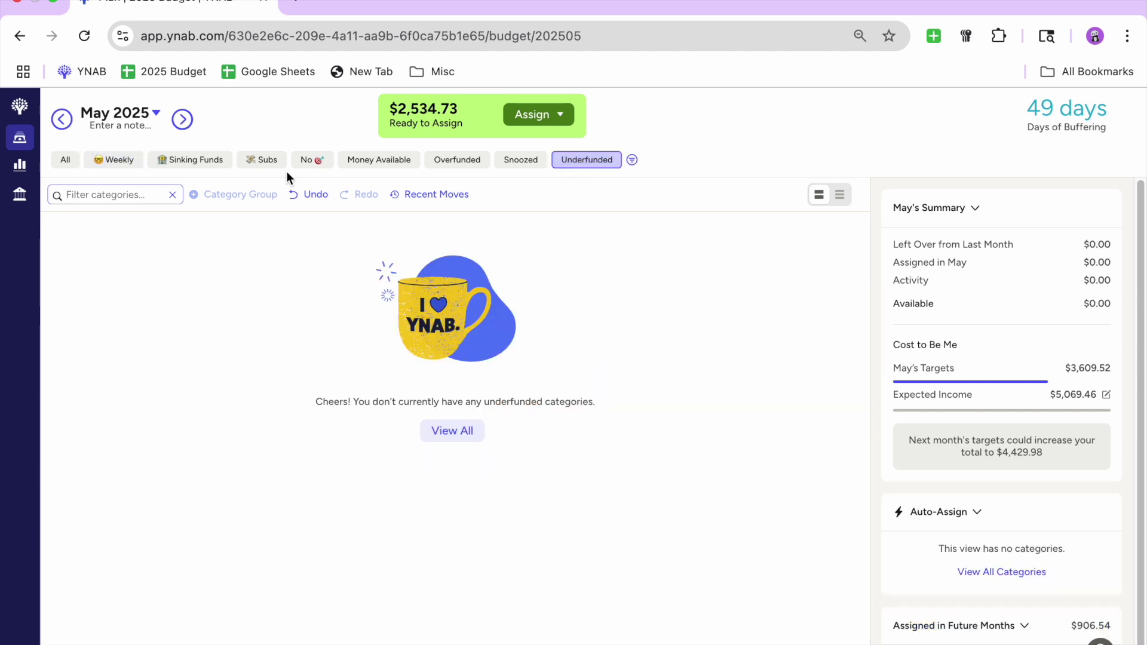
Step: Go to June 2025, show all categories, and auto-assign half of the Tithe target, $253.00
{"action": "left_click", "coordinate": [182, 120]}
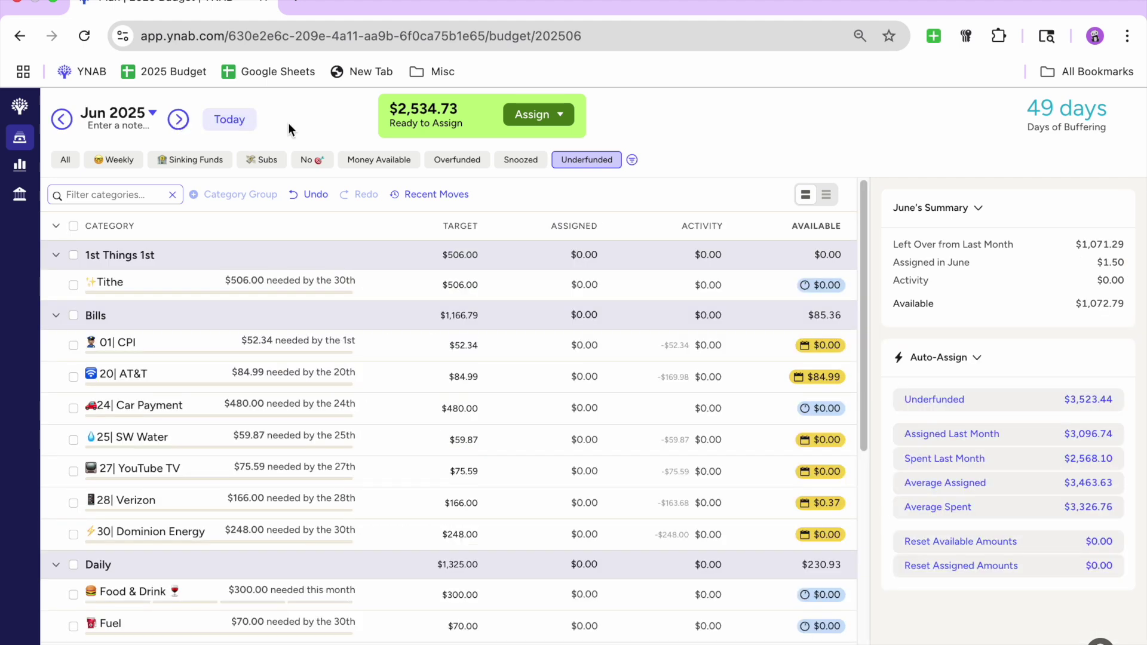
{"action": "left_click", "coordinate": [68, 162]}
{"action": "left_click", "coordinate": [566, 281]}
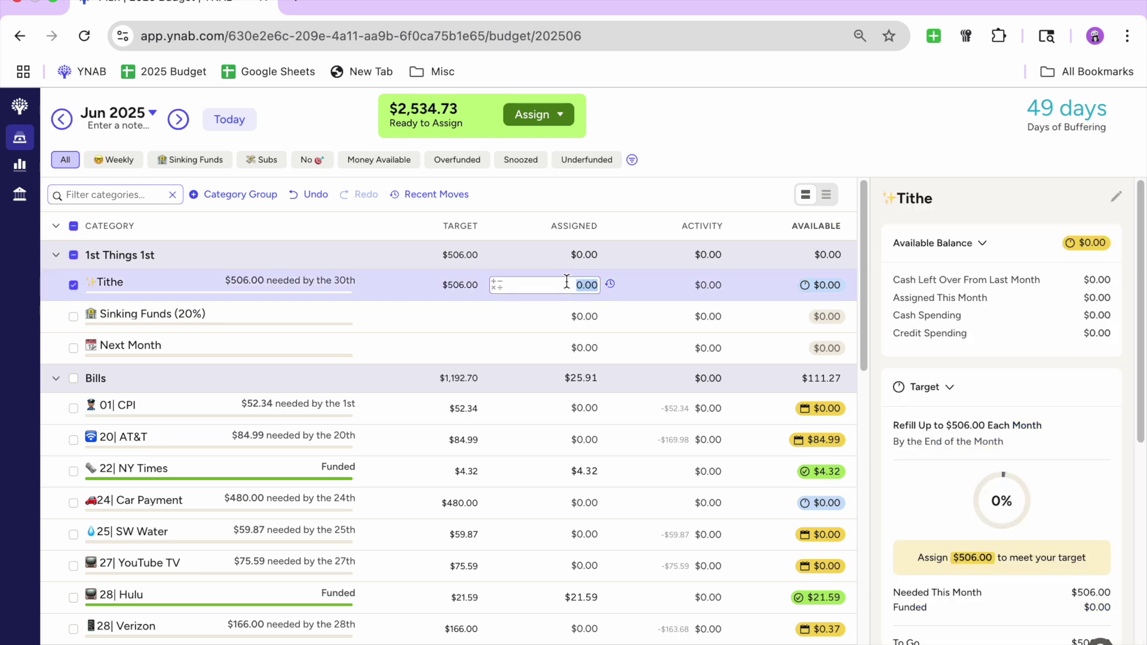
{"action": "left_click", "coordinate": [983, 245]}
{"action": "left_click", "coordinate": [950, 293]}
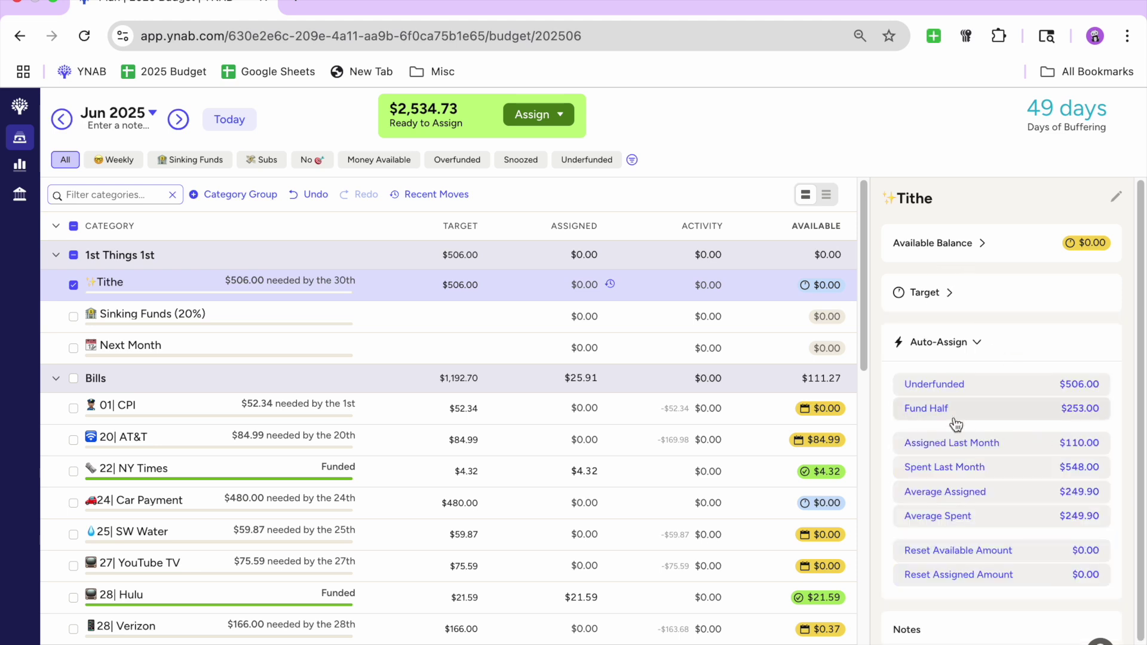
{"action": "left_click", "coordinate": [957, 418]}
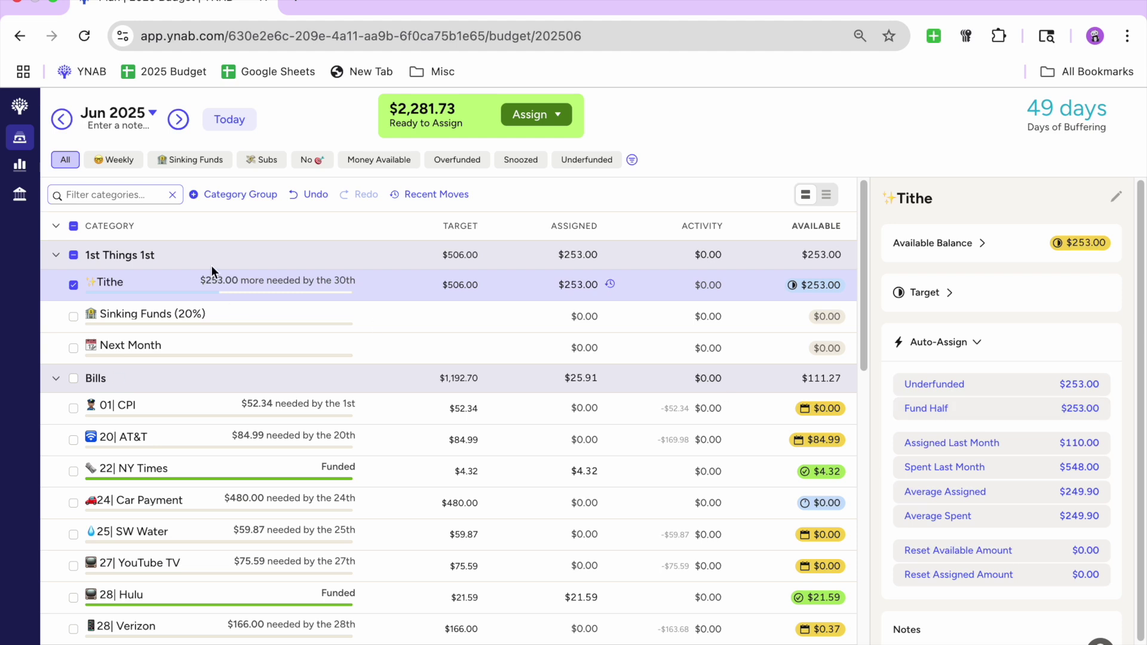
{"action": "left_click", "coordinate": [74, 285]}
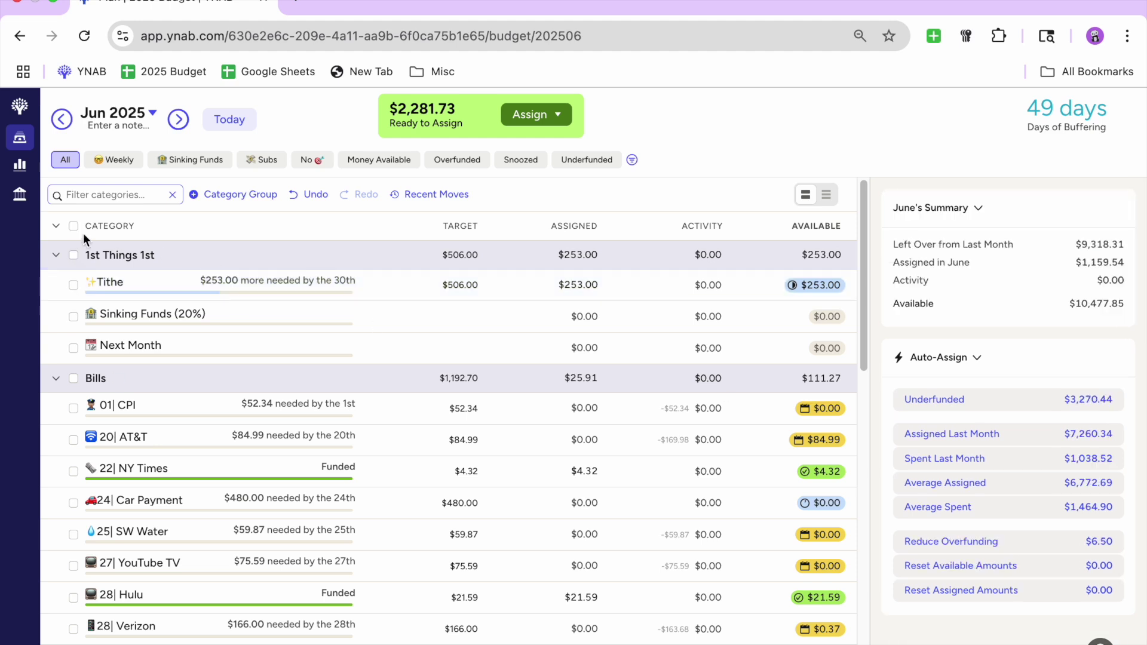
Step: Auto-assign the full underfunded amounts to the CPI ($52.34) and Dominion Energy ($248.00) bills for June
{"action": "left_click", "coordinate": [56, 255]}
{"action": "left_click", "coordinate": [73, 314]}
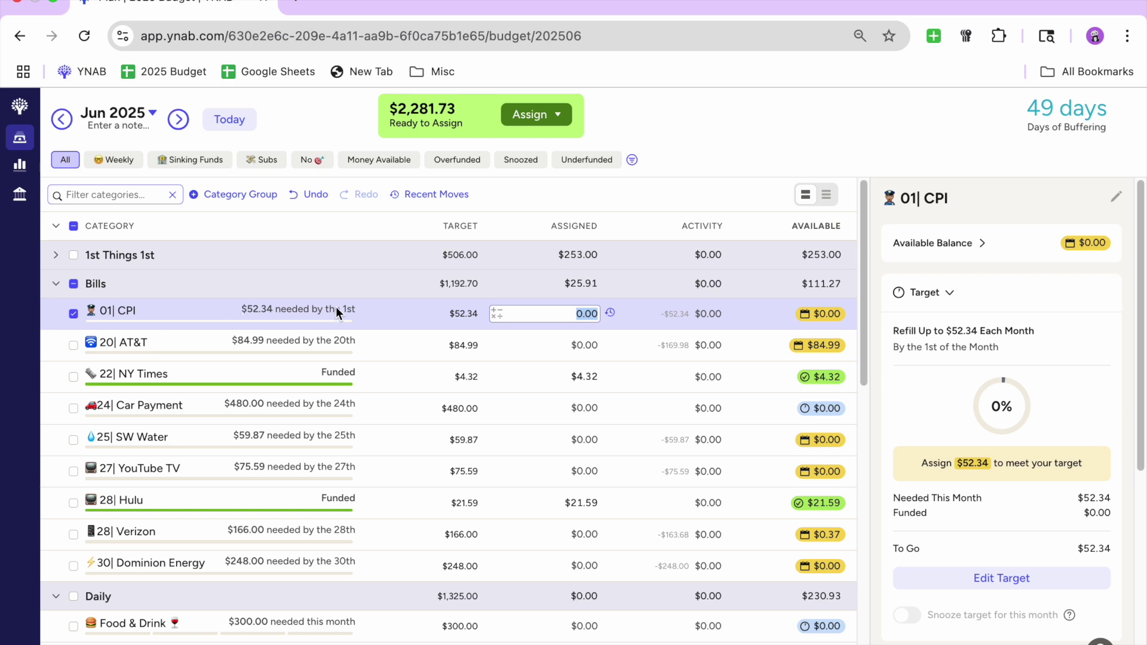
{"action": "left_click", "coordinate": [73, 566]}
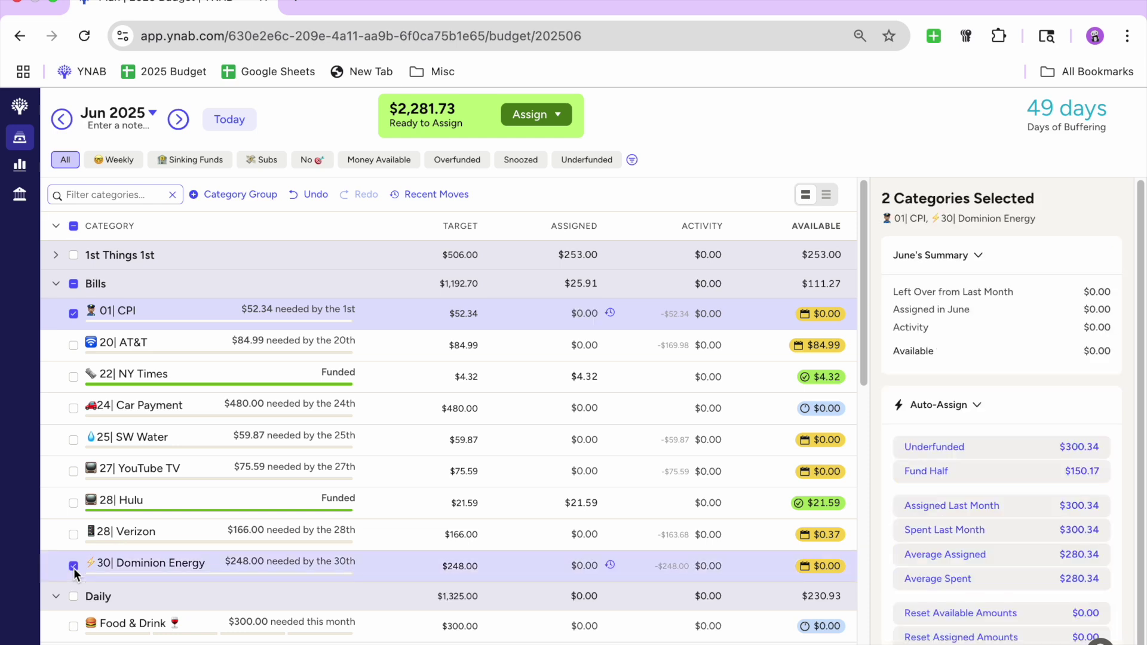
{"action": "left_click", "coordinate": [1027, 450]}
{"action": "left_click", "coordinate": [74, 565]}
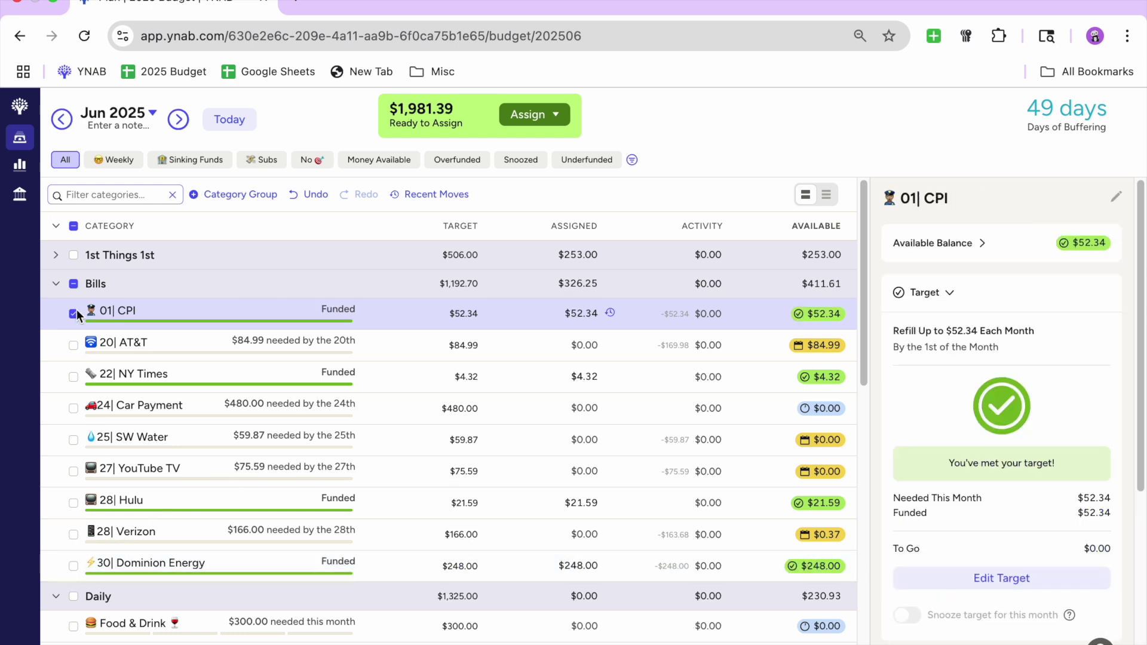
{"action": "left_click", "coordinate": [74, 313]}
Step: Auto-assign half of the Car Payment target, $240.00, for June and collapse the Bills group
{"action": "left_click", "coordinate": [77, 410]}
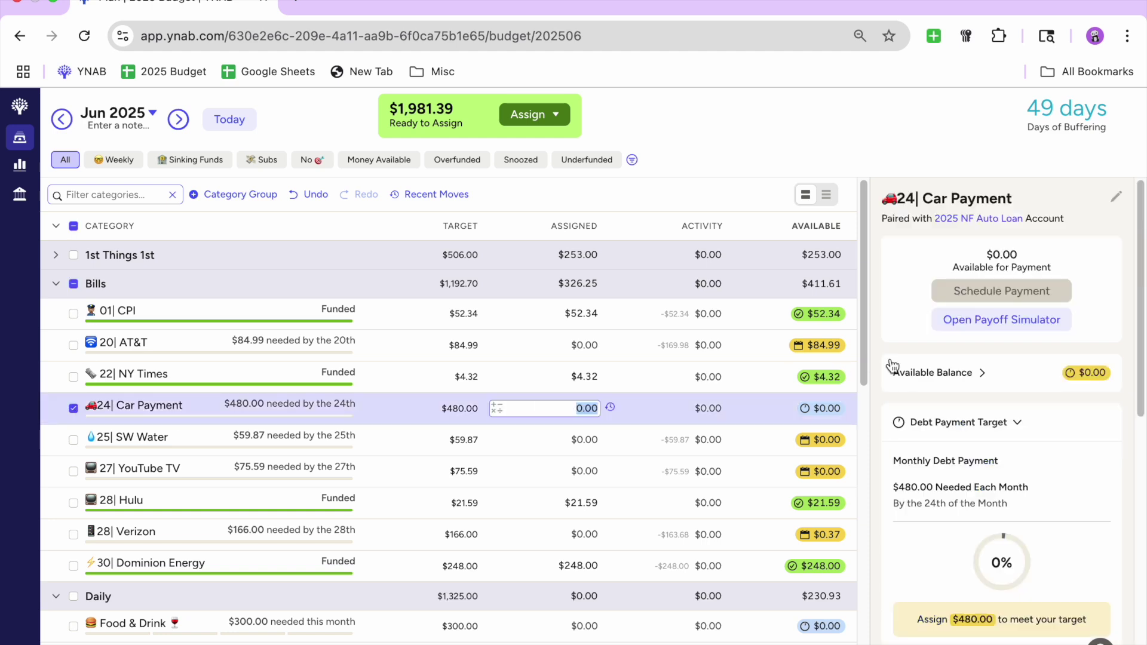
{"action": "left_click", "coordinate": [1018, 423]}
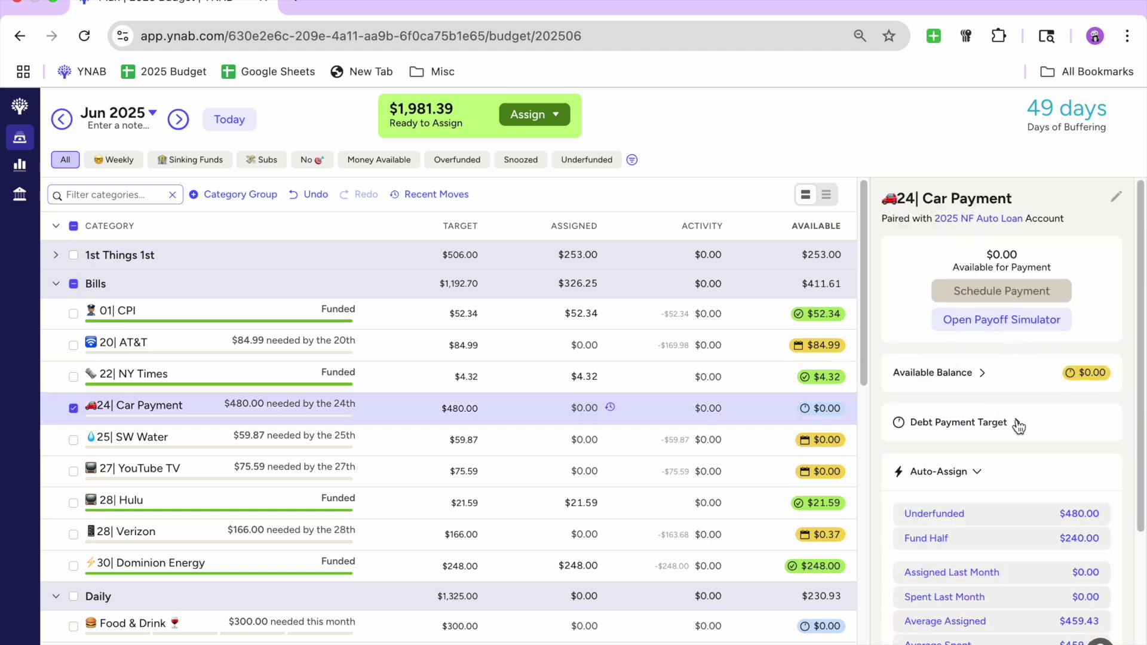
{"action": "left_click", "coordinate": [1002, 539]}
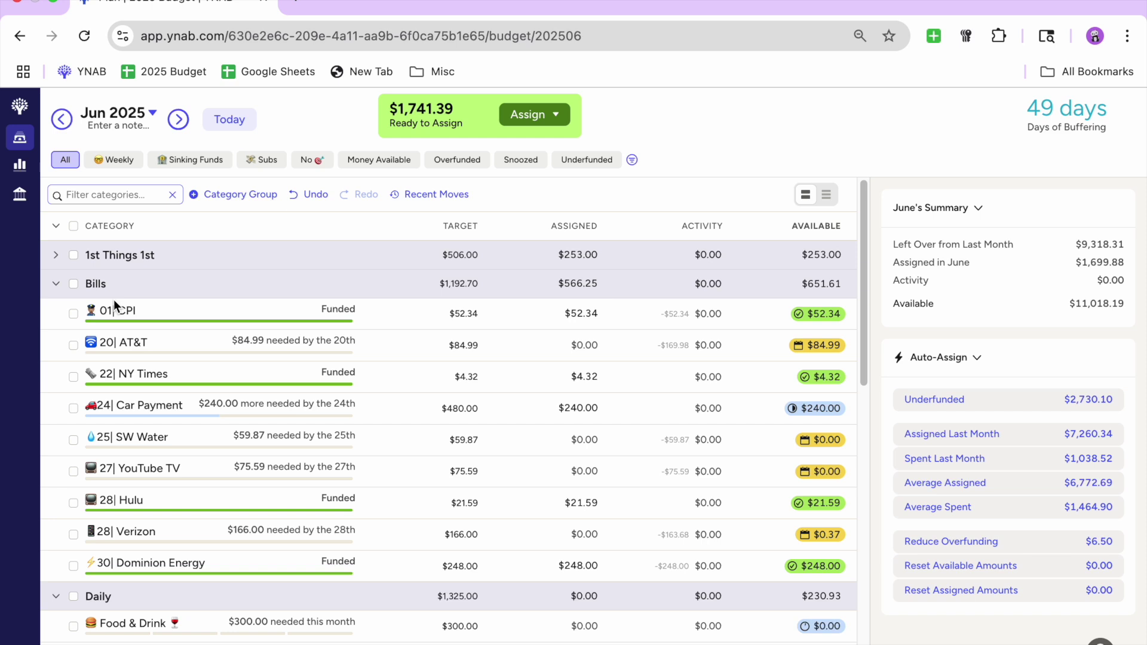
{"action": "left_click", "coordinate": [55, 285]}
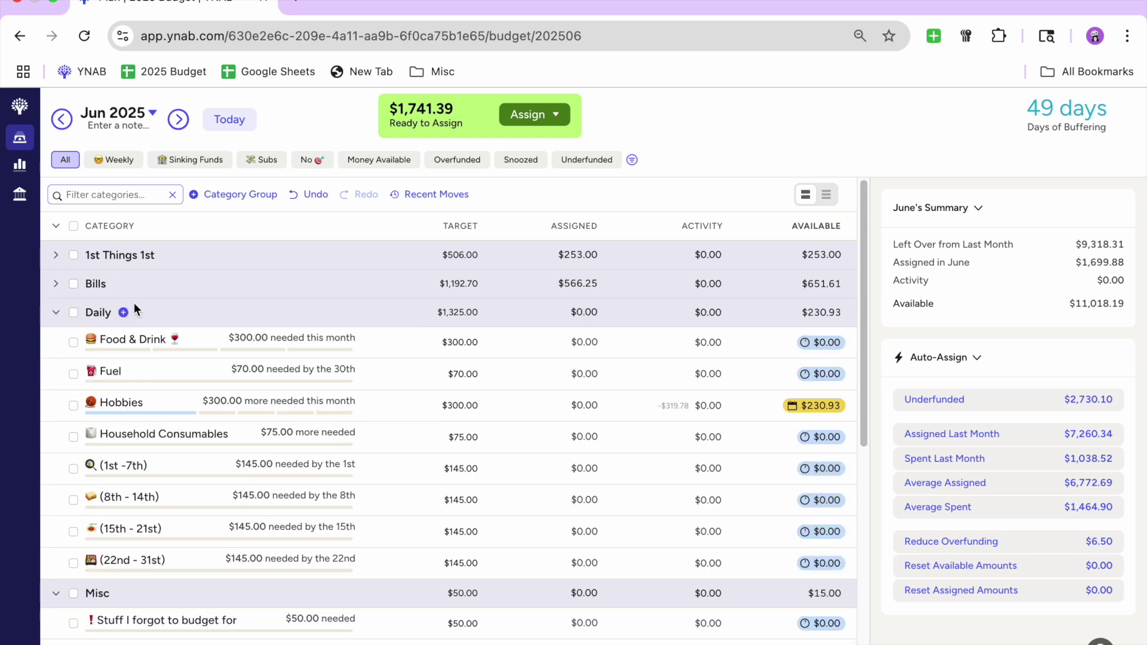
Step: Auto-assign half of the June targets for Food & Drink, Fuel, Hobbies and Household Consumables, $372.50 altogether
{"action": "left_click", "coordinate": [74, 342]}
{"action": "left_click", "coordinate": [73, 374]}
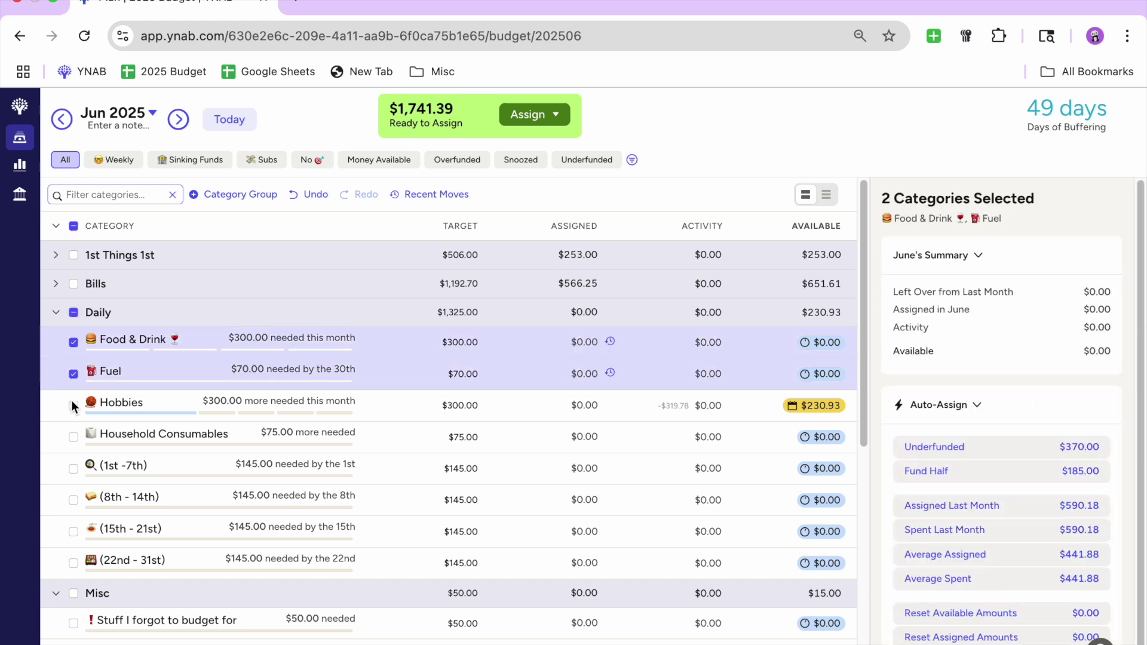
{"action": "left_click", "coordinate": [72, 404]}
{"action": "left_click", "coordinate": [70, 436]}
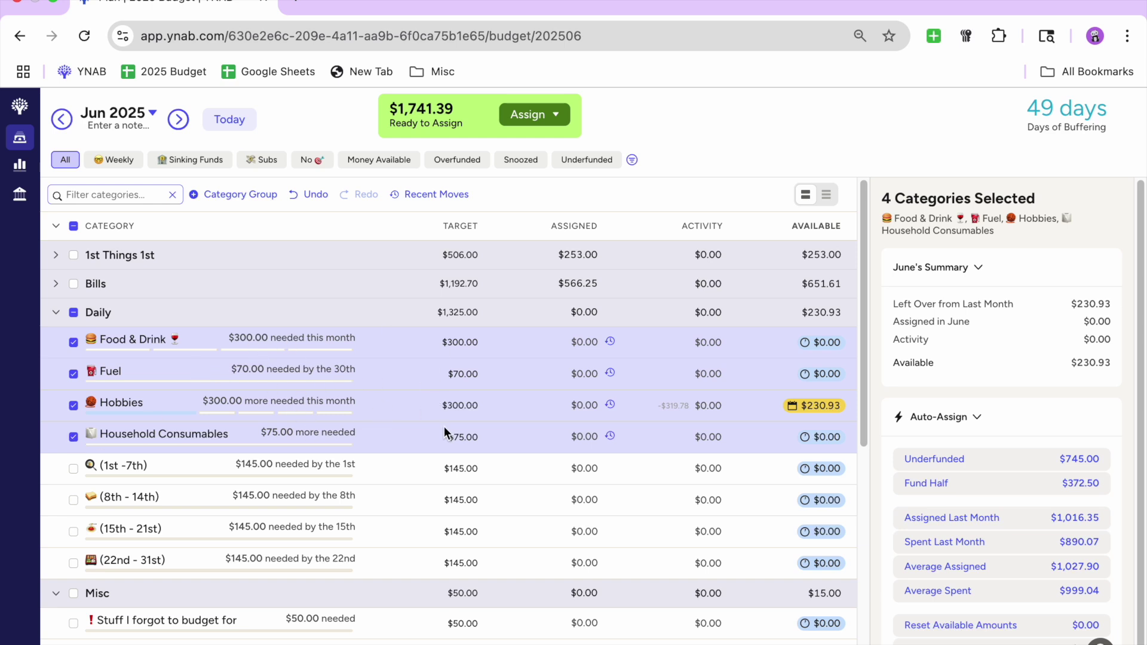
{"action": "left_click", "coordinate": [926, 483]}
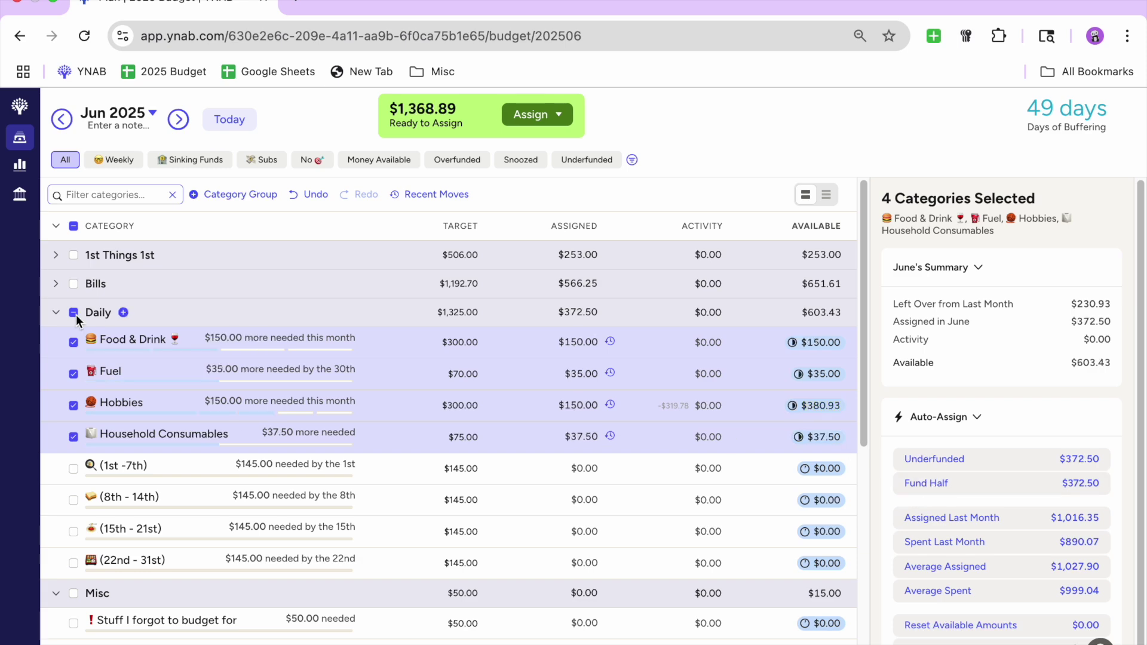
{"action": "left_click", "coordinate": [74, 312]}
Step: Fully fund the (1st - 7th) and (8th - 14th) categories with $145.00 each and collapse the Daily group
{"action": "left_click", "coordinate": [73, 468]}
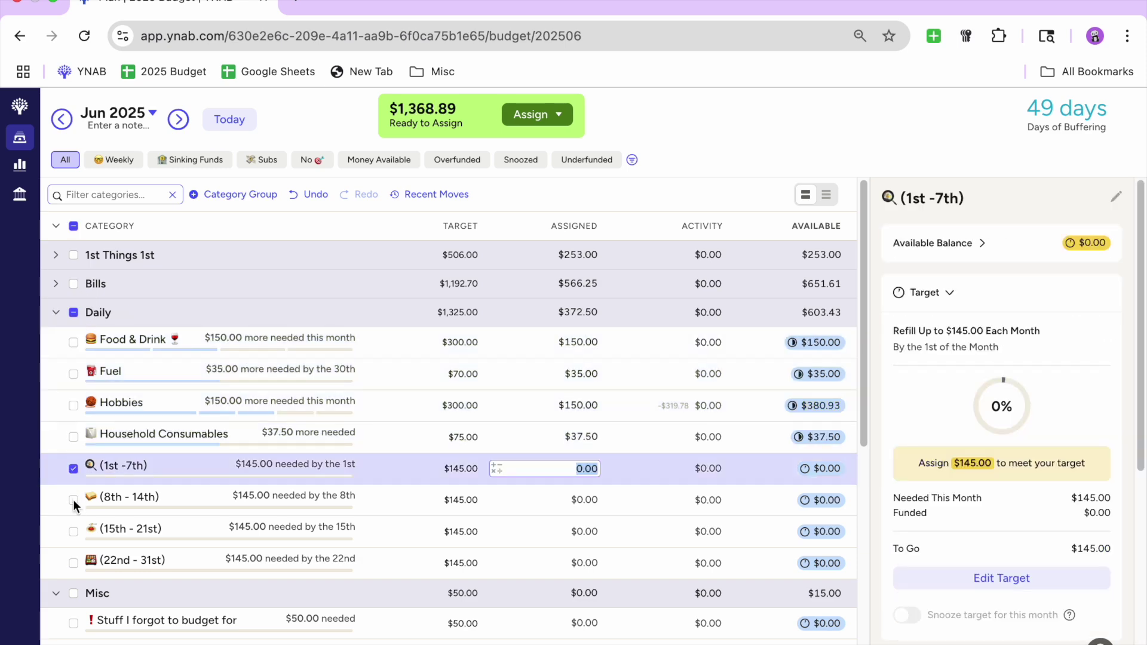
{"action": "left_click", "coordinate": [74, 500]}
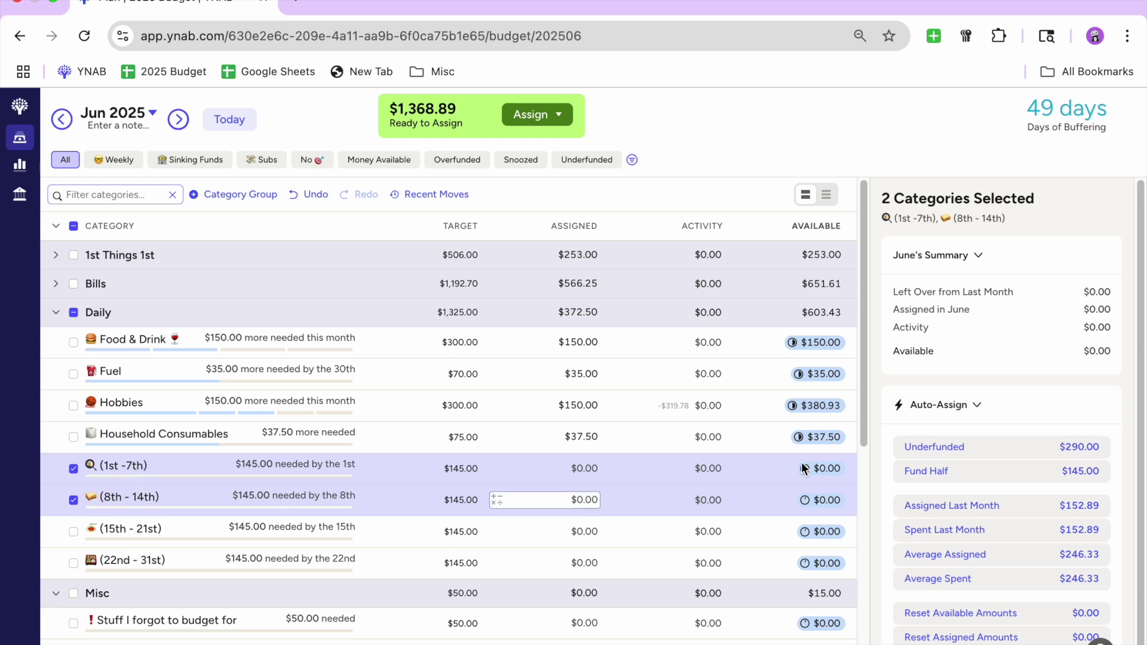
{"action": "left_click", "coordinate": [1046, 457]}
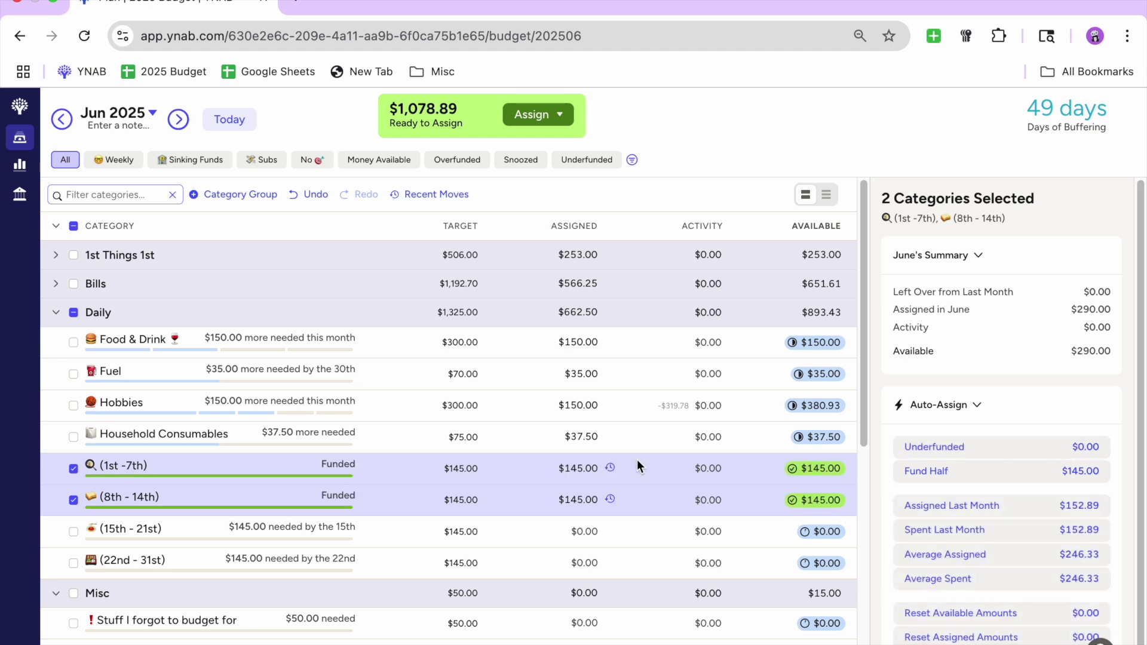
{"action": "left_click", "coordinate": [72, 469]}
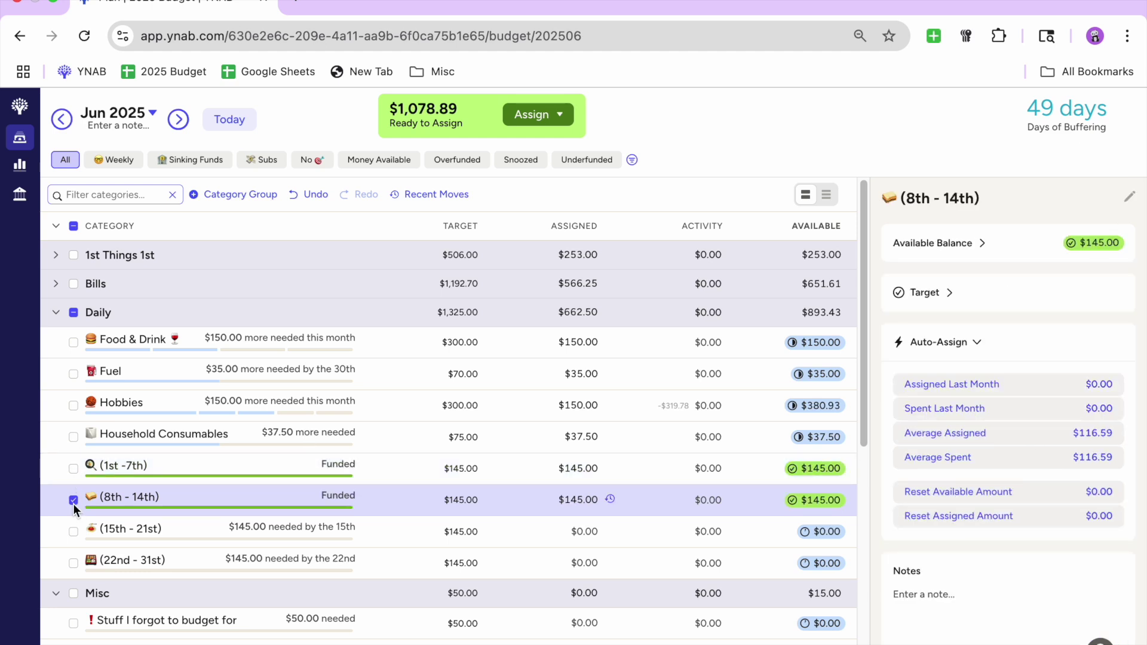
{"action": "left_click", "coordinate": [73, 501]}
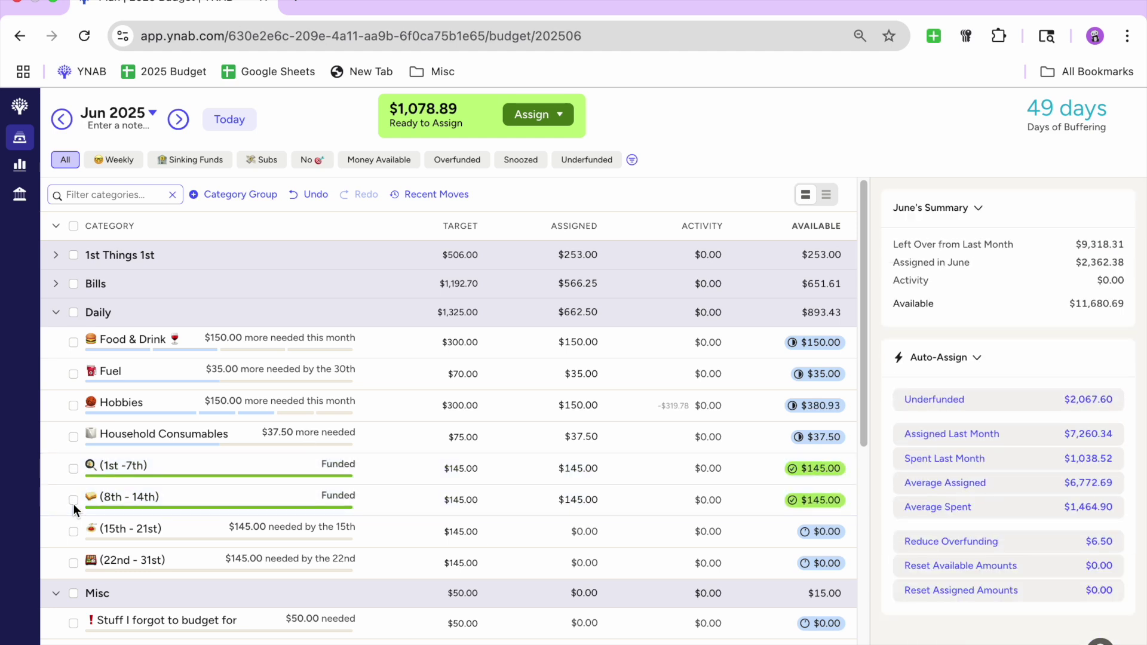
{"action": "left_click", "coordinate": [58, 315]}
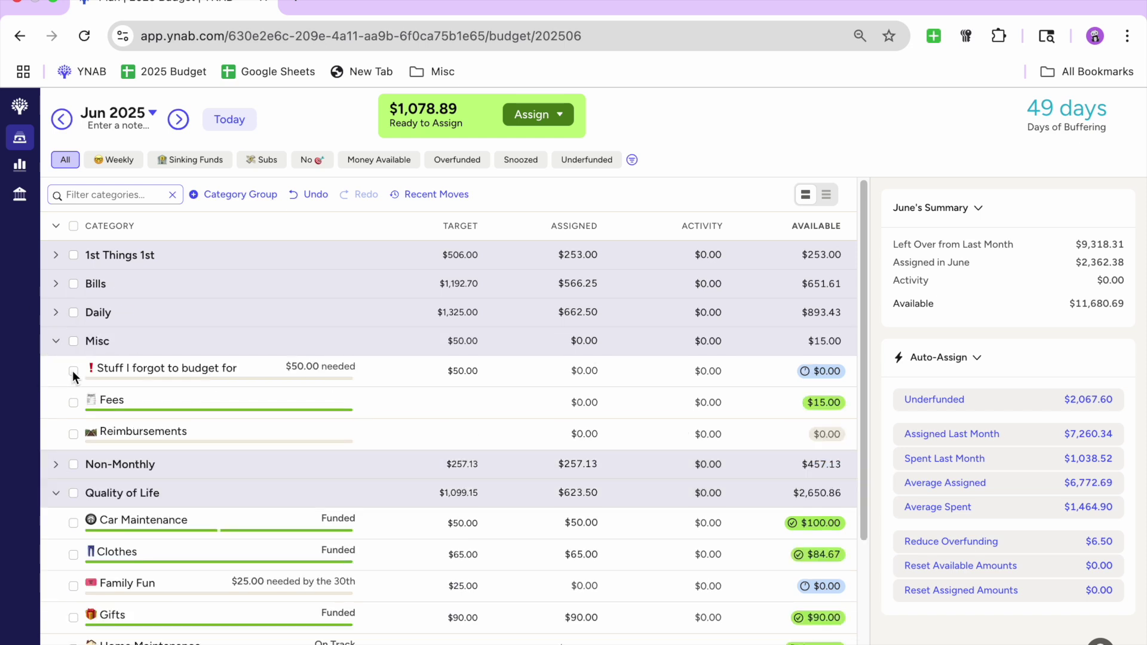
Step: Auto-assign half of the "Stuff I forgot to budget for" target, $25.00, and collapse the Misc group
{"action": "left_click", "coordinate": [73, 372]}
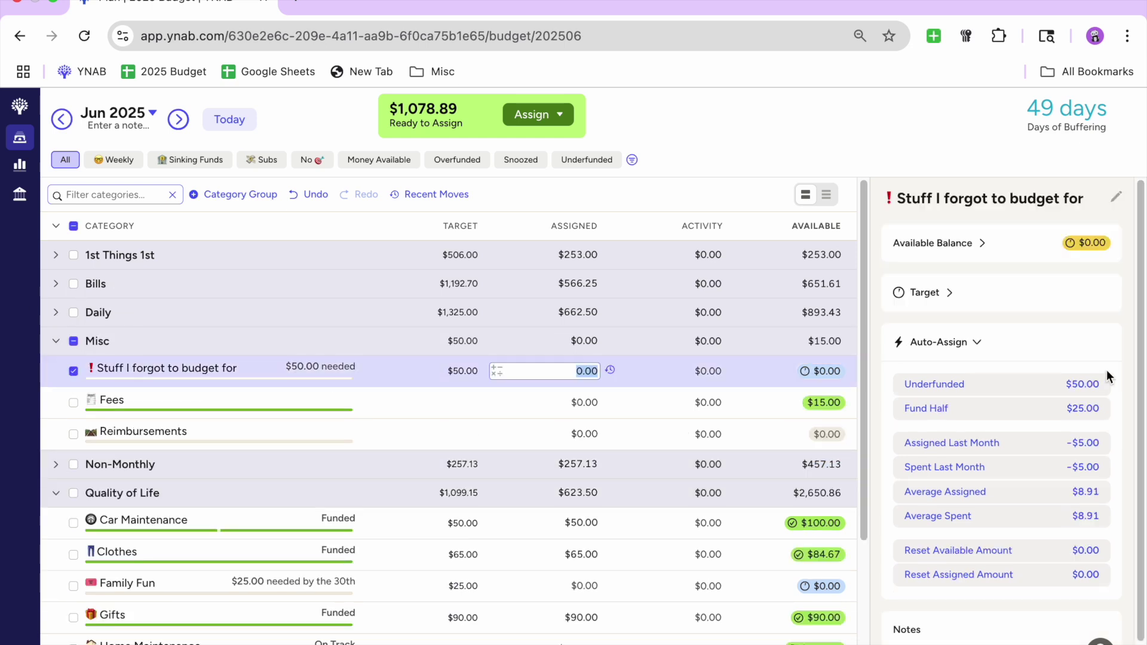
{"action": "left_click", "coordinate": [950, 411]}
{"action": "left_click", "coordinate": [74, 372]}
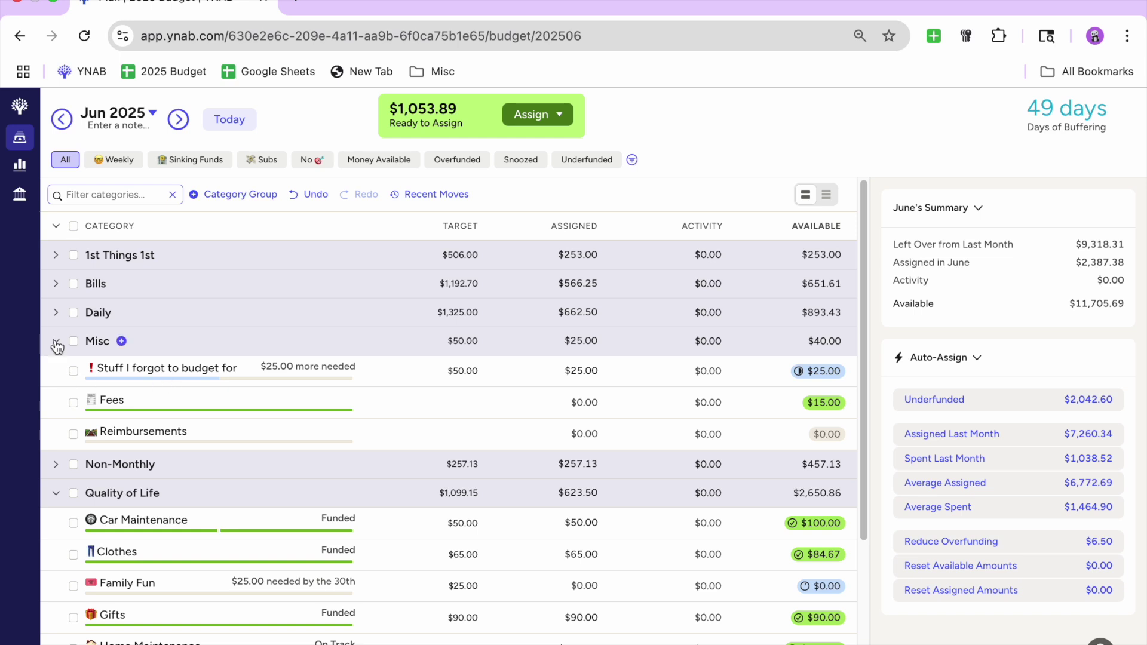
{"action": "left_click", "coordinate": [57, 343]}
Step: Examine the June funding of the Non-Monthly and You Did It! categories, with the Quality of Life group collapsed
{"action": "left_click", "coordinate": [56, 370]}
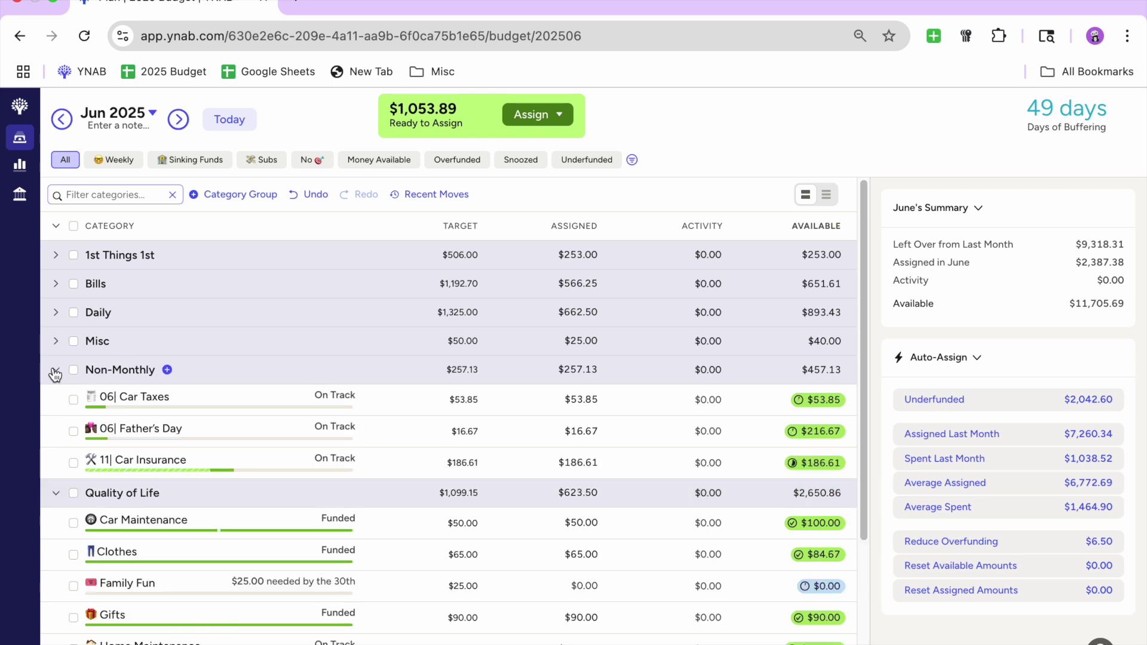
{"action": "left_click", "coordinate": [56, 494]}
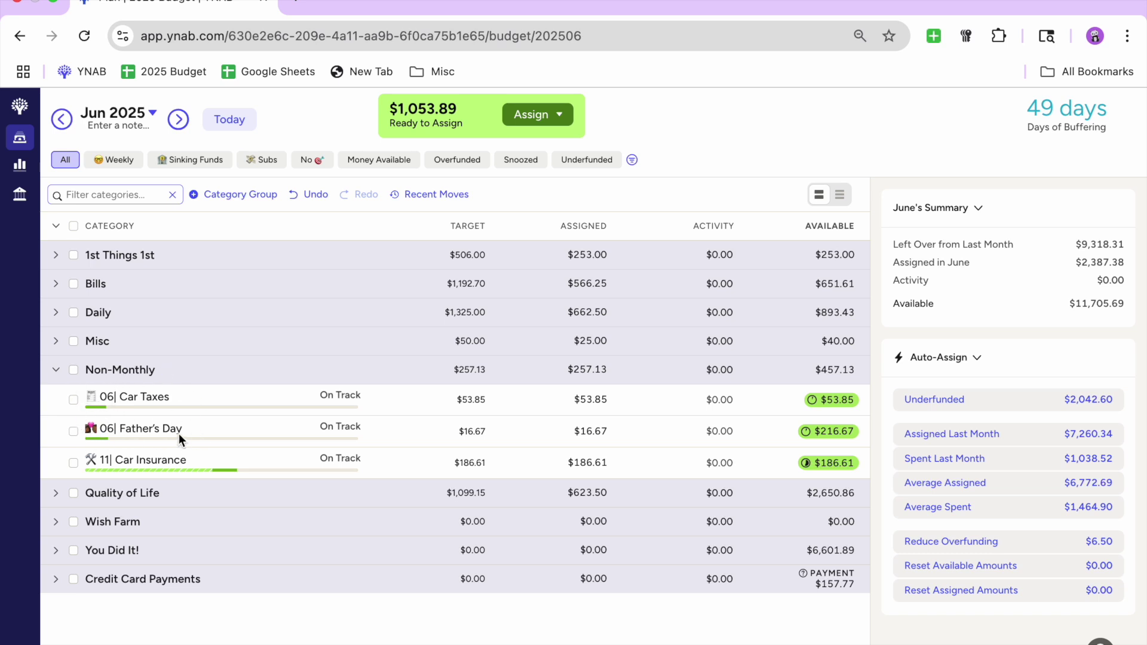
{"action": "left_click_drag", "start_coordinate": [178, 434], "coordinate": [180, 459]}
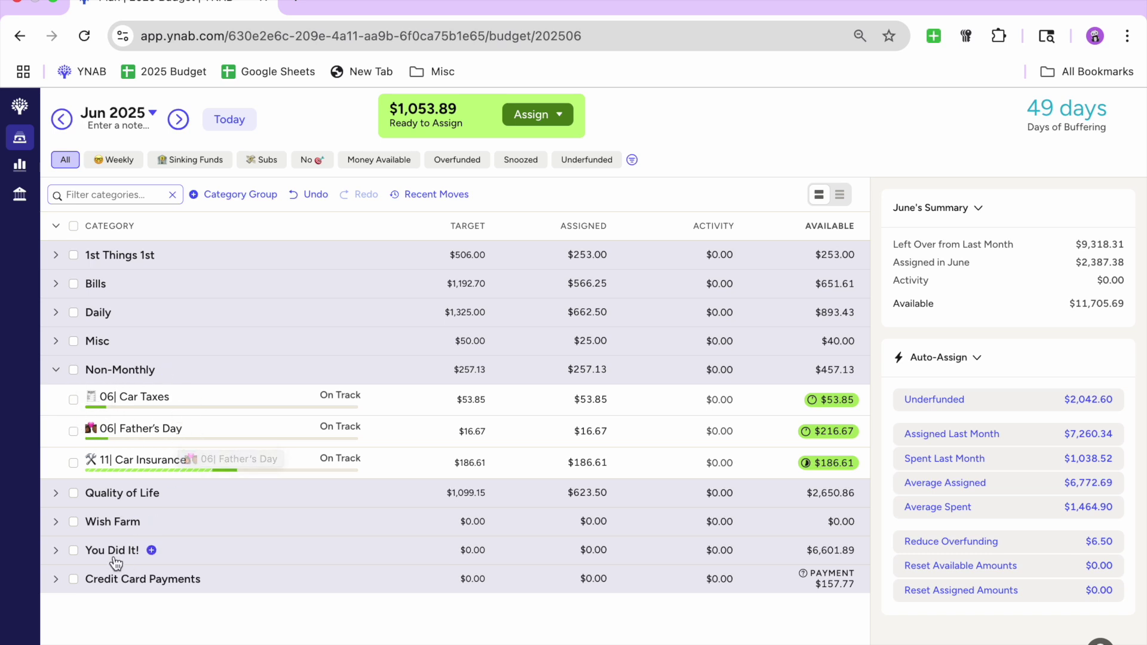
{"action": "left_click", "coordinate": [56, 552]}
{"action": "scroll", "coordinate": [55, 557], "scroll_direction": "down", "scroll_amount": 3}
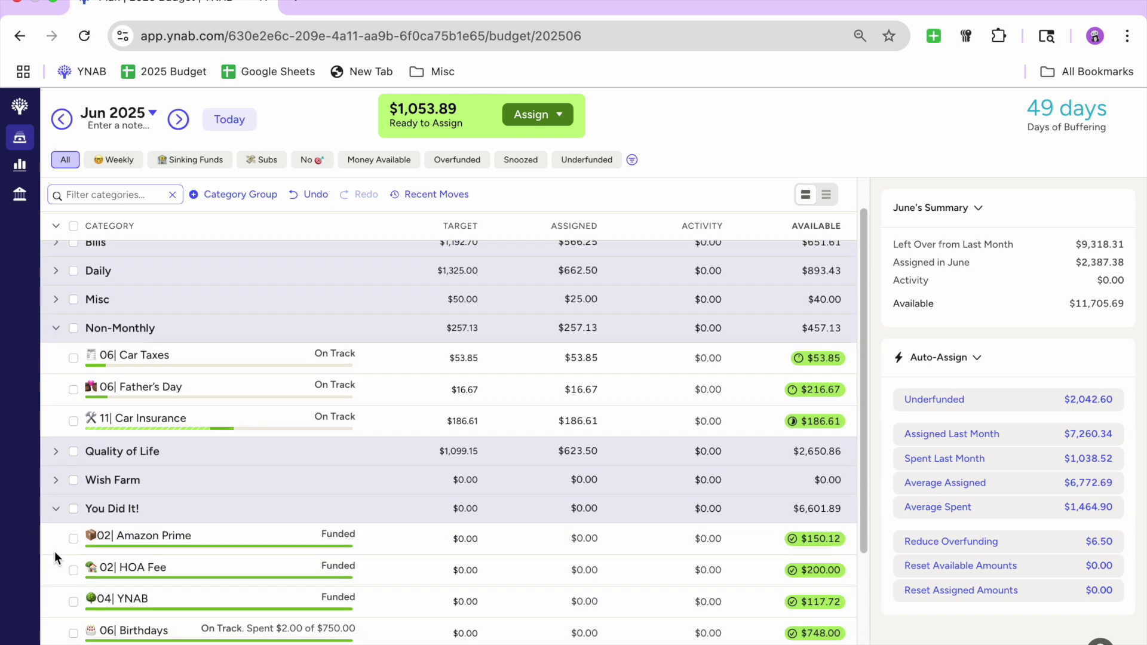
{"action": "scroll", "coordinate": [55, 553], "scroll_direction": "down", "scroll_amount": 2}
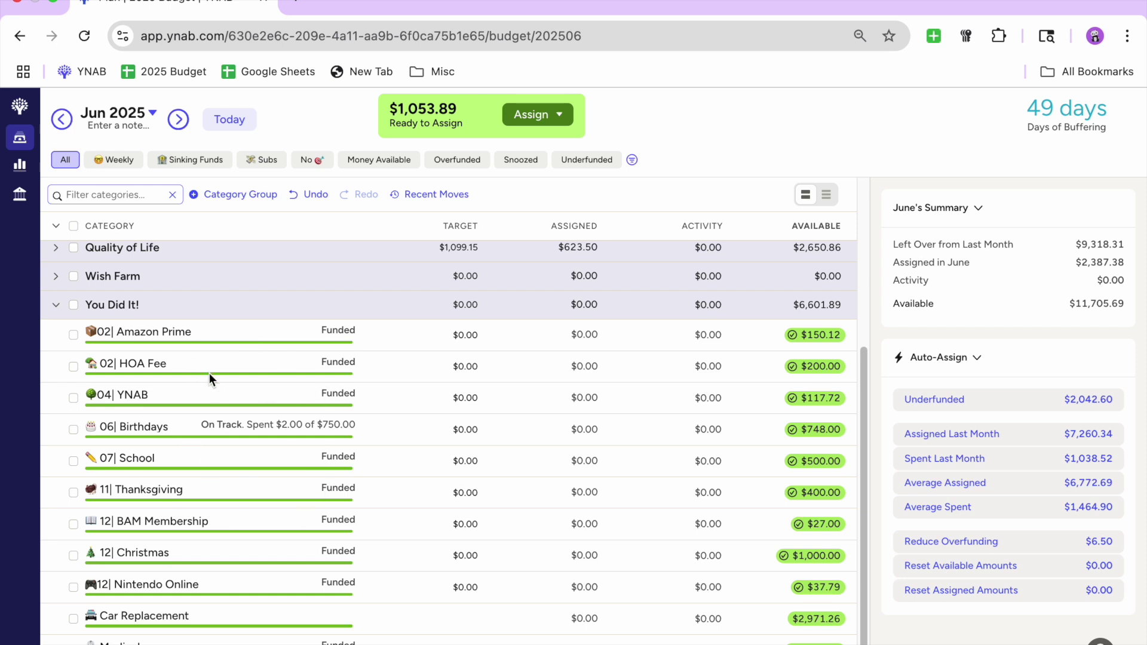
{"action": "left_click", "coordinate": [57, 308]}
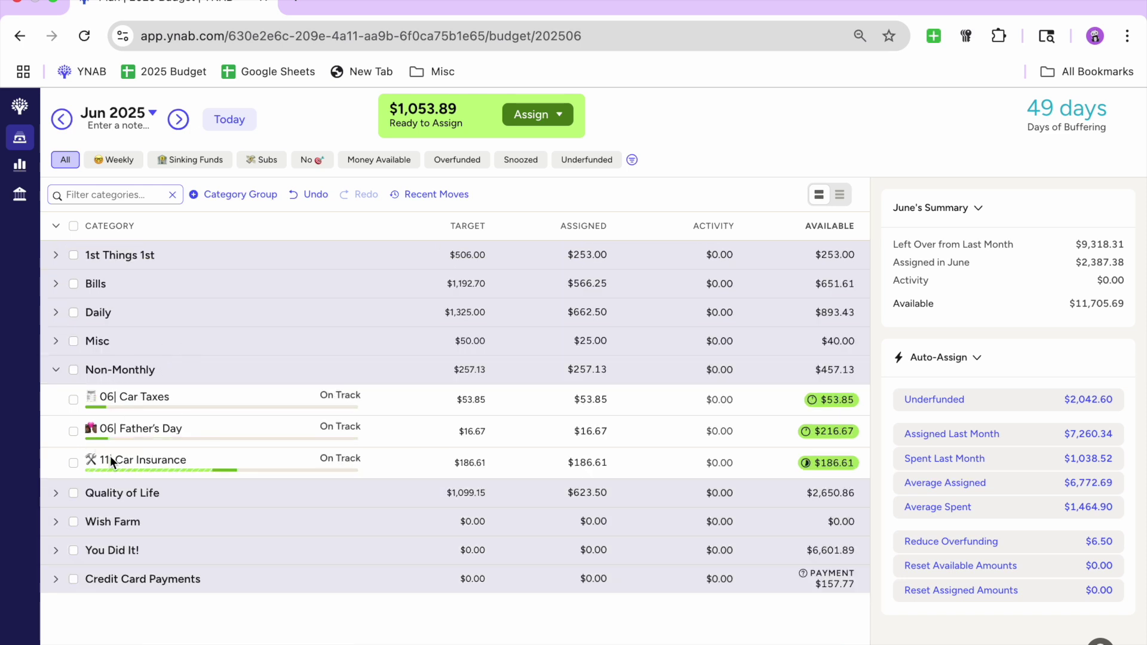
Step: Assign 20 percent of 2534, $506.80, to Sinking Funds (20%) in June's 1st Things 1st group
{"action": "left_click", "coordinate": [56, 255]}
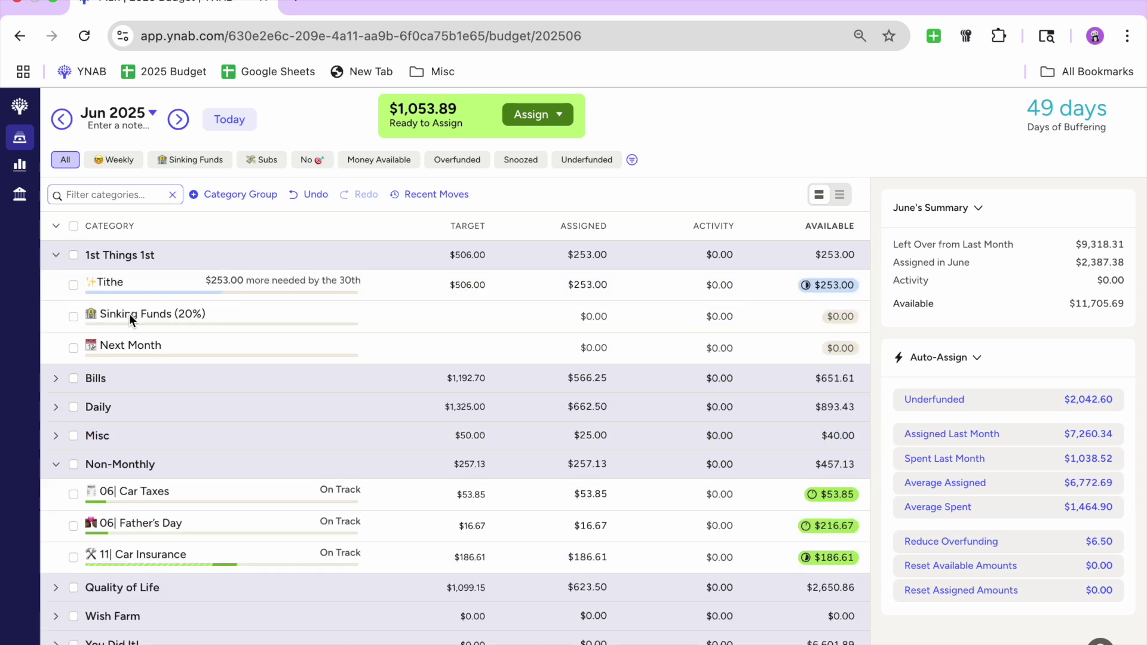
{"action": "left_click", "coordinate": [505, 323]}
{"action": "type", "text": "2534"}
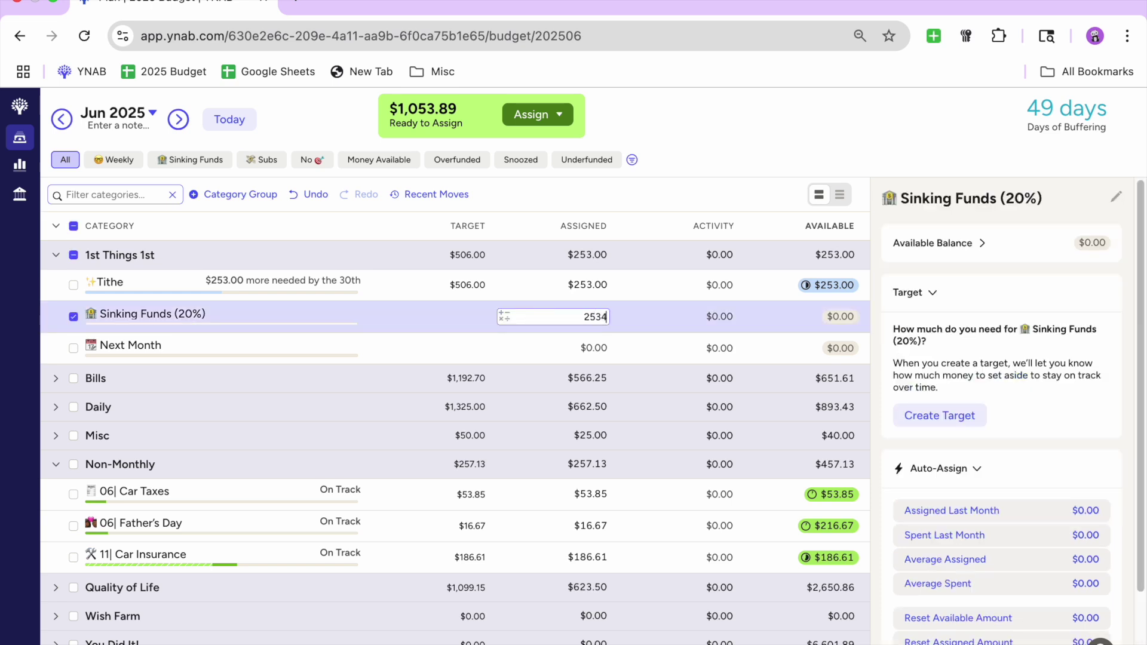
{"action": "type", "text": "*0.2"}
{"action": "key", "text": "Return"}
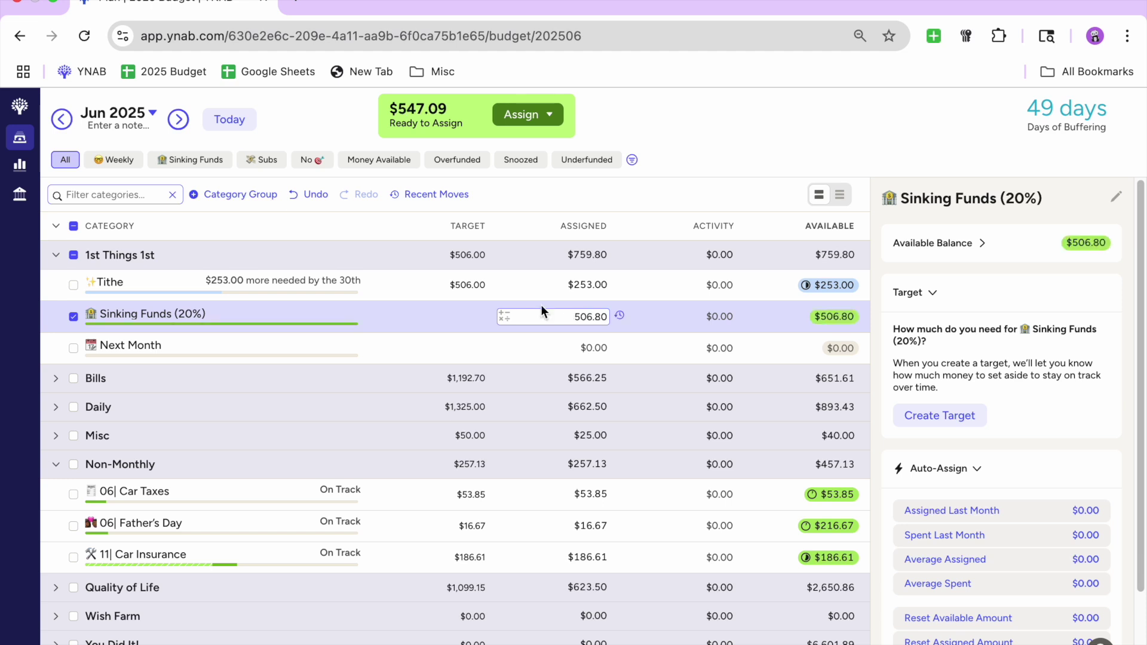
{"action": "left_click", "coordinate": [76, 317]}
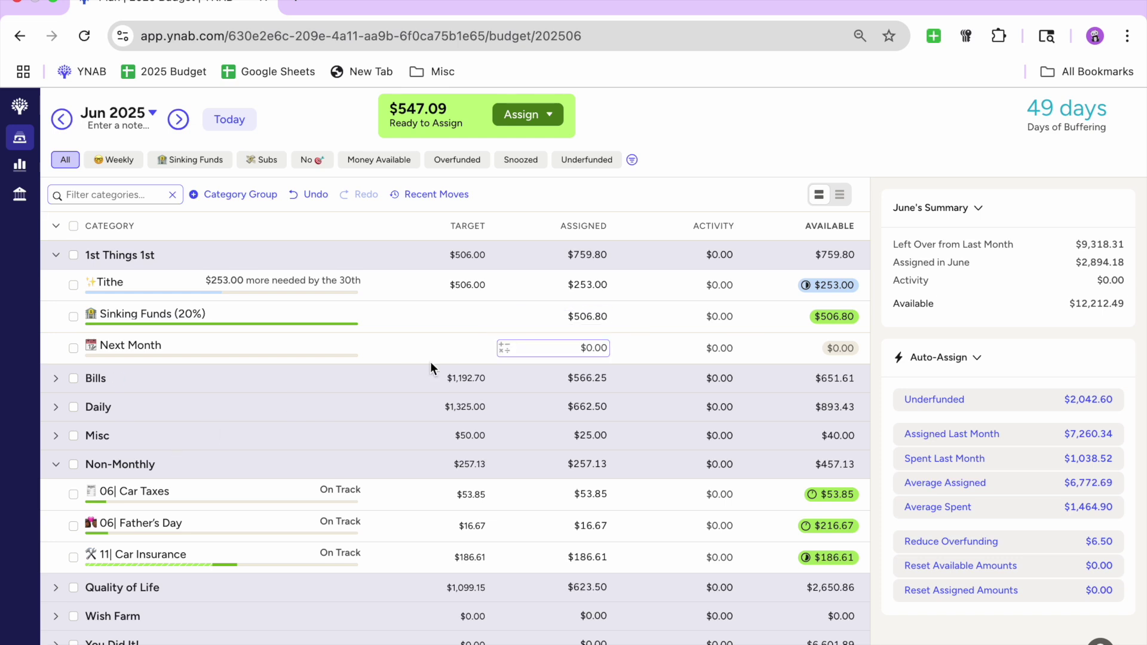
Step: Filter the June budget to underfunded categories and collapse the Bills, Daily and Misc groups
{"action": "left_click", "coordinate": [57, 466]}
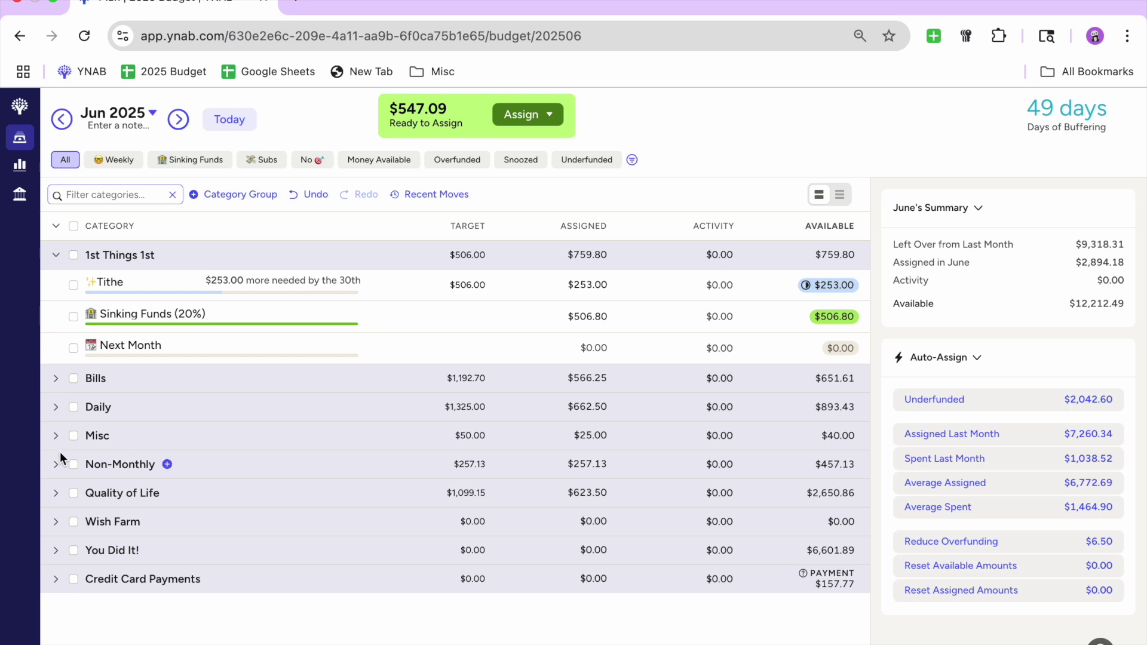
{"action": "left_click", "coordinate": [584, 164]}
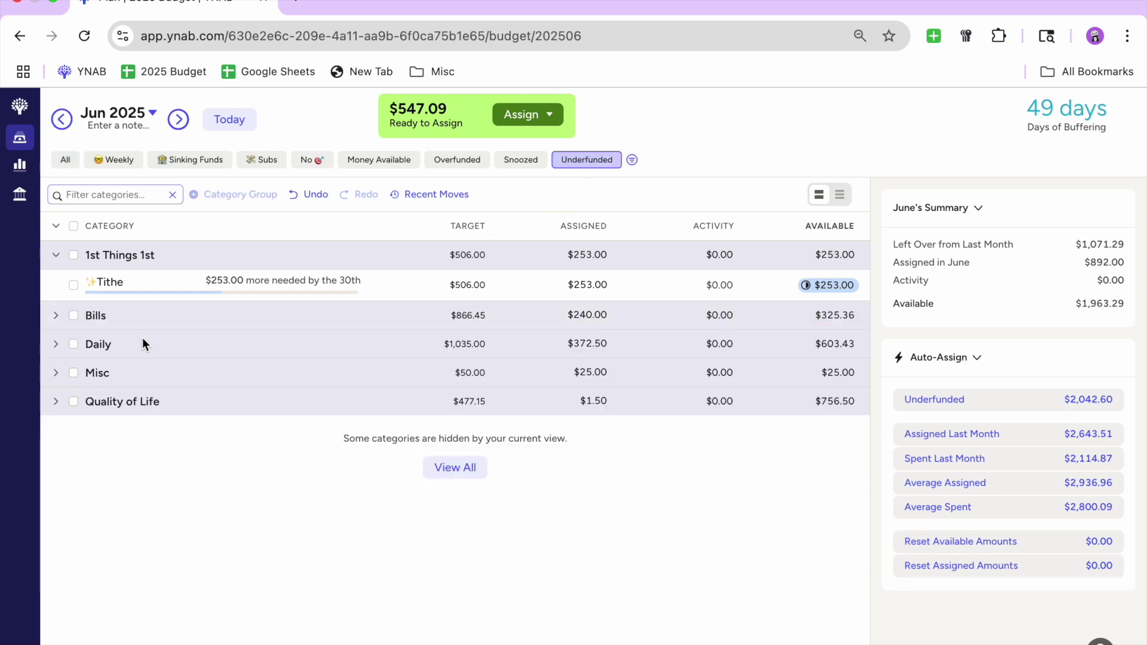
{"action": "left_click", "coordinate": [56, 226]}
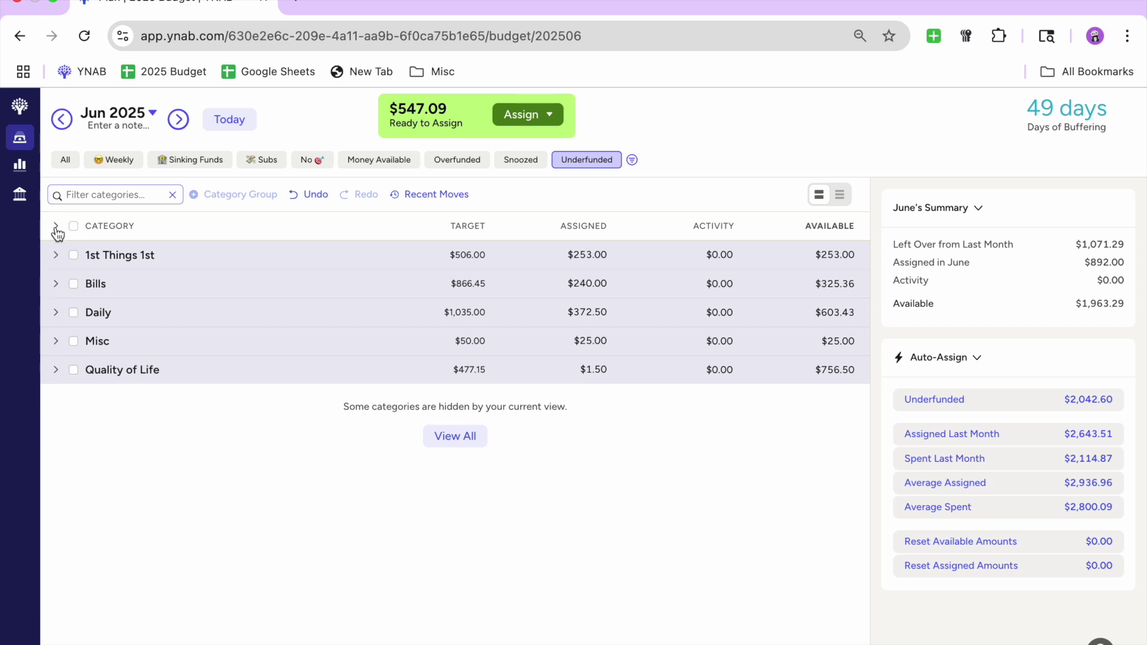
{"action": "left_click", "coordinate": [56, 228]}
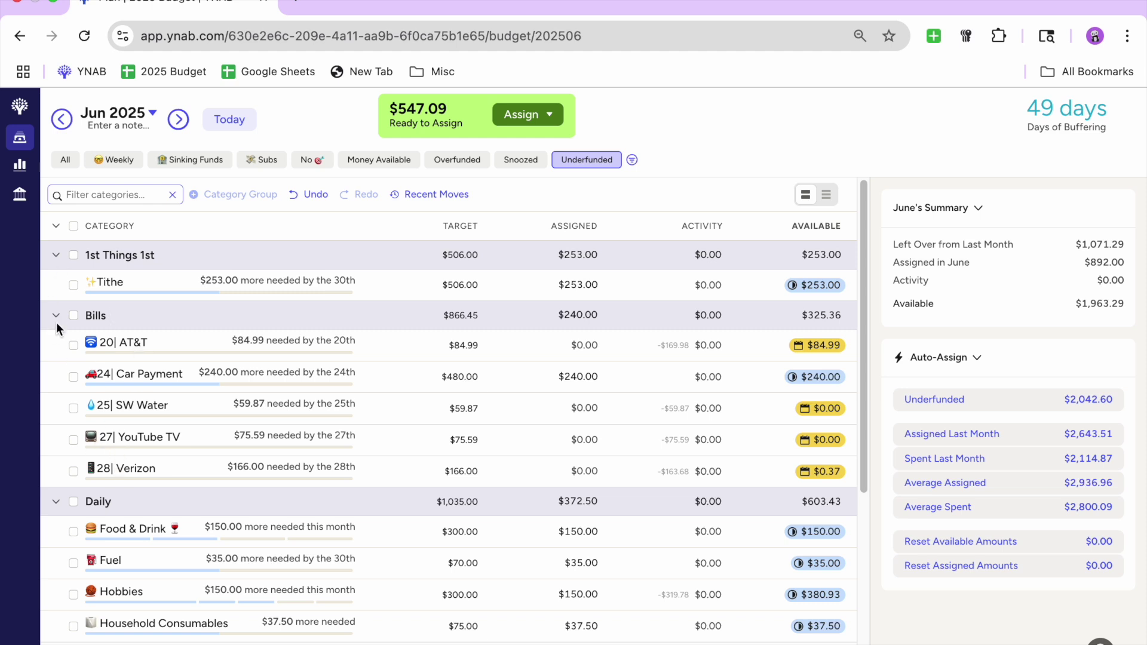
{"action": "left_click", "coordinate": [55, 316]}
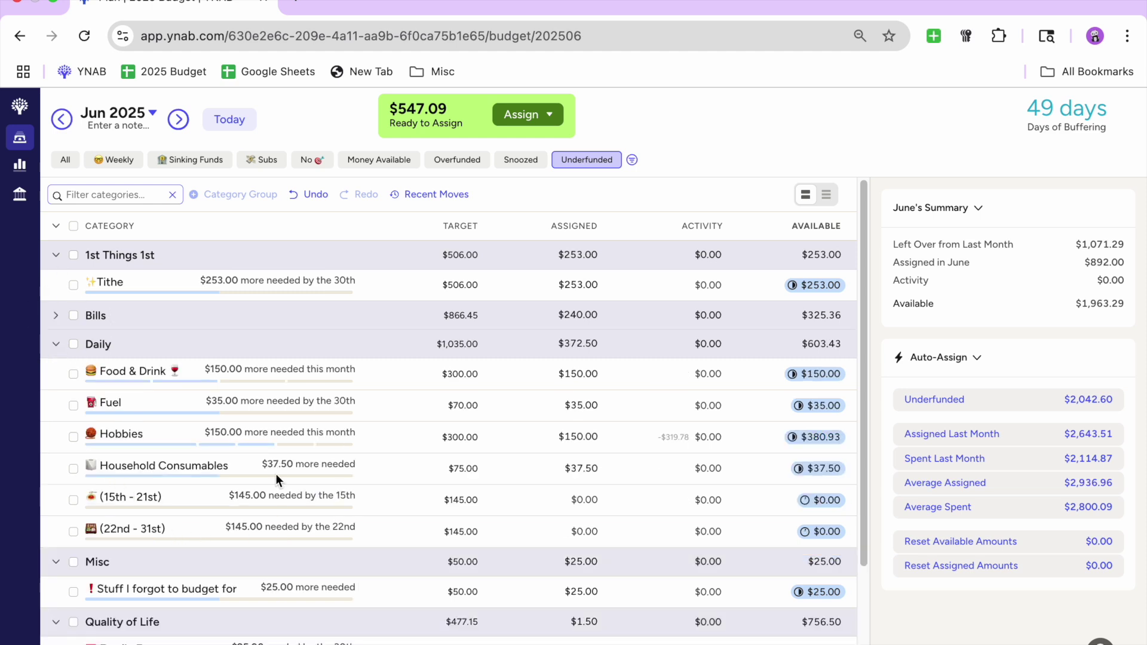
{"action": "left_click", "coordinate": [56, 345]}
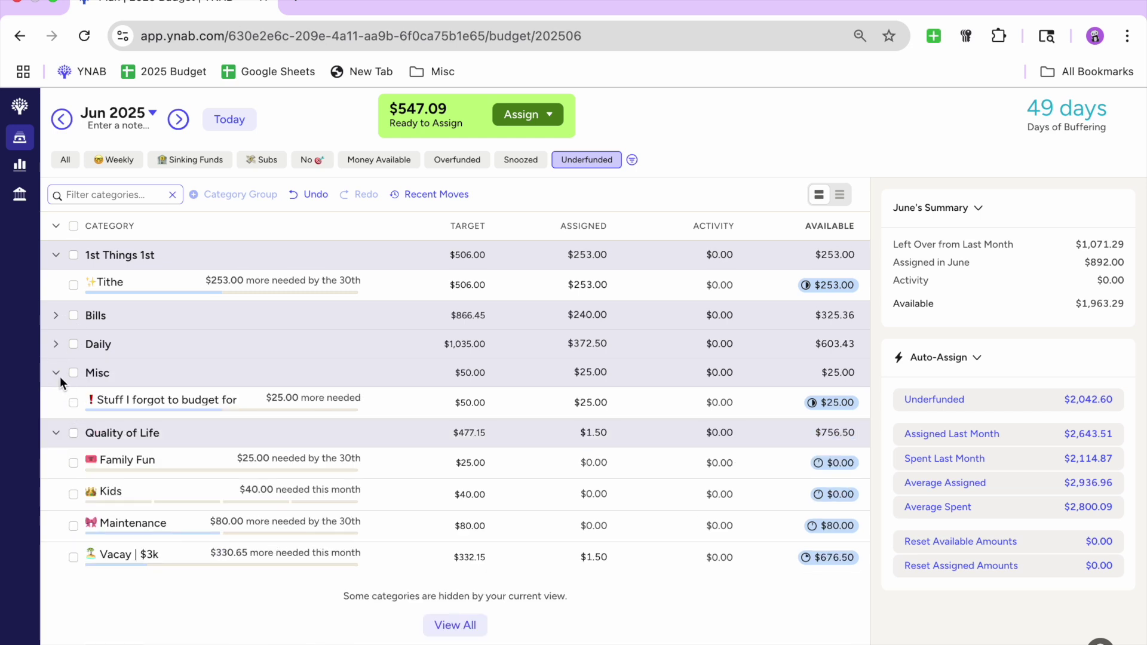
{"action": "left_click", "coordinate": [56, 373]}
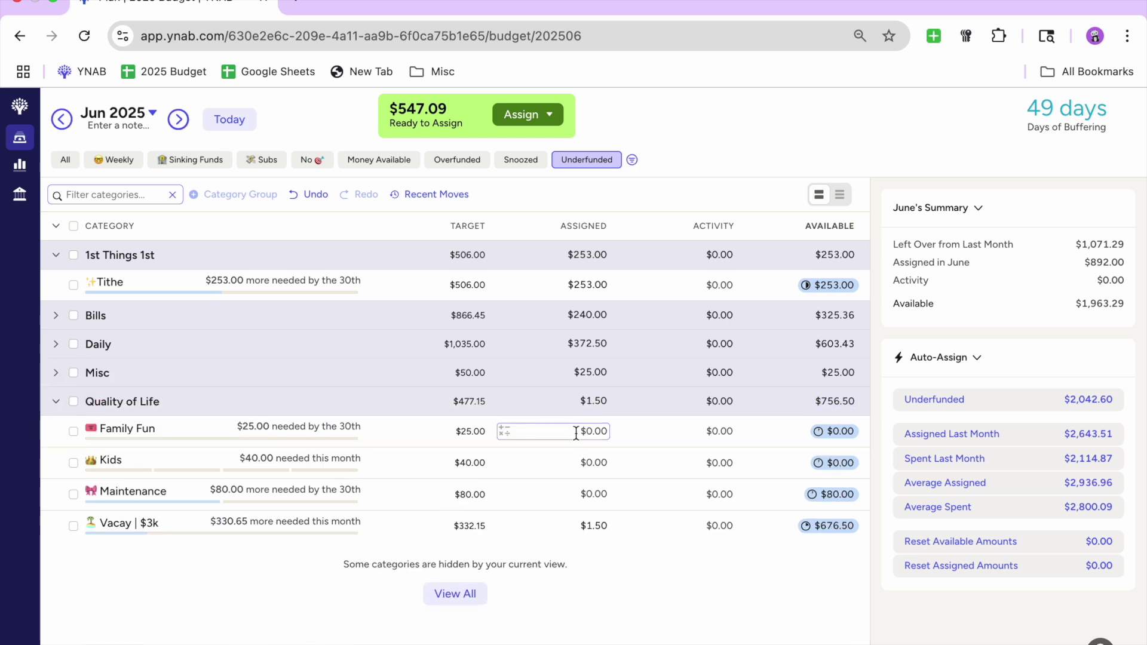
Step: Assign $25.00 to the Family Fun category in the Quality of Life group
{"action": "left_click", "coordinate": [535, 432]}
{"action": "type", "text": "25"}
{"action": "key", "text": "Return"}
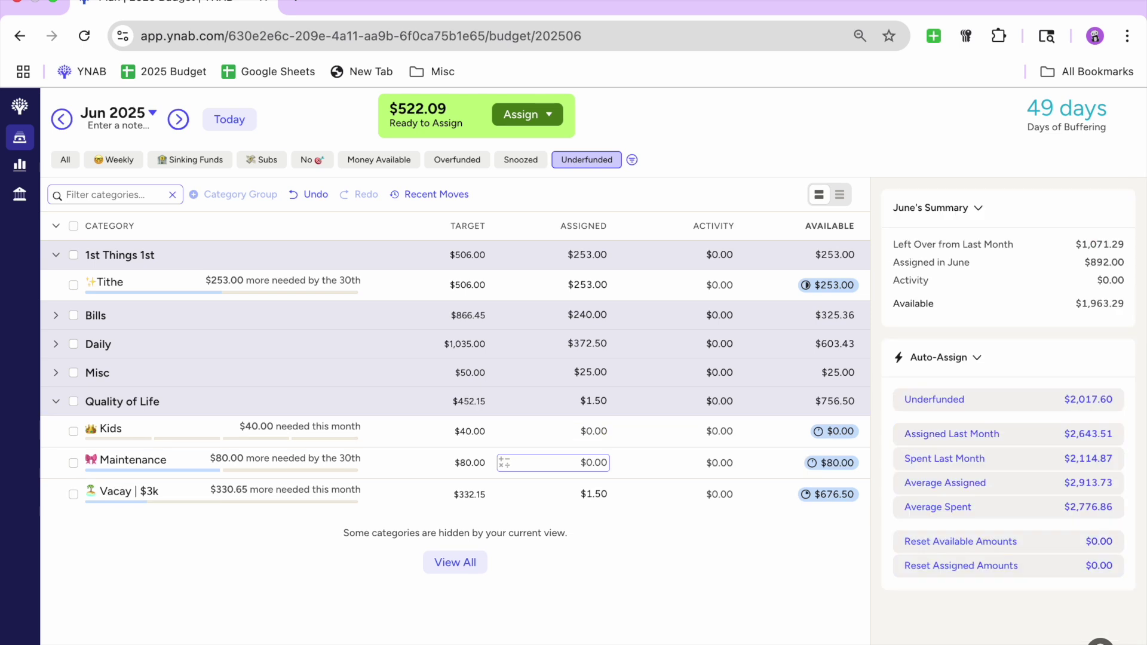
Step: Auto-assign half of the Kids and Maintenance targets, $60.00 altogether, and fully fund Vacay | $3k with $330.65 more
{"action": "left_click", "coordinate": [73, 462]}
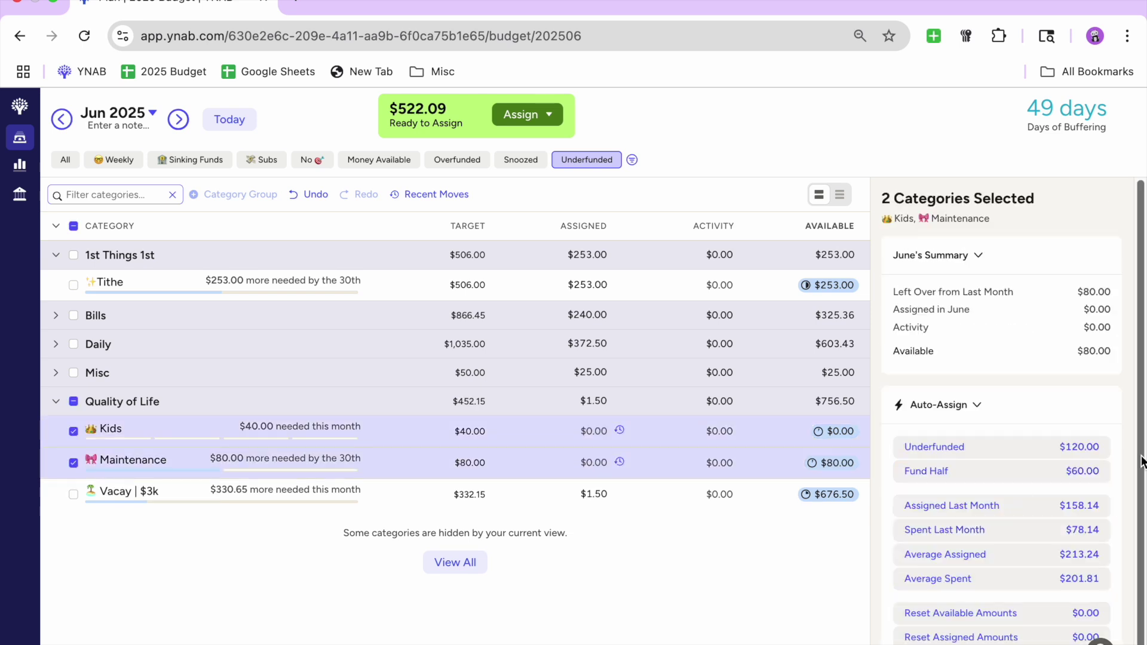
{"action": "left_click", "coordinate": [1017, 481]}
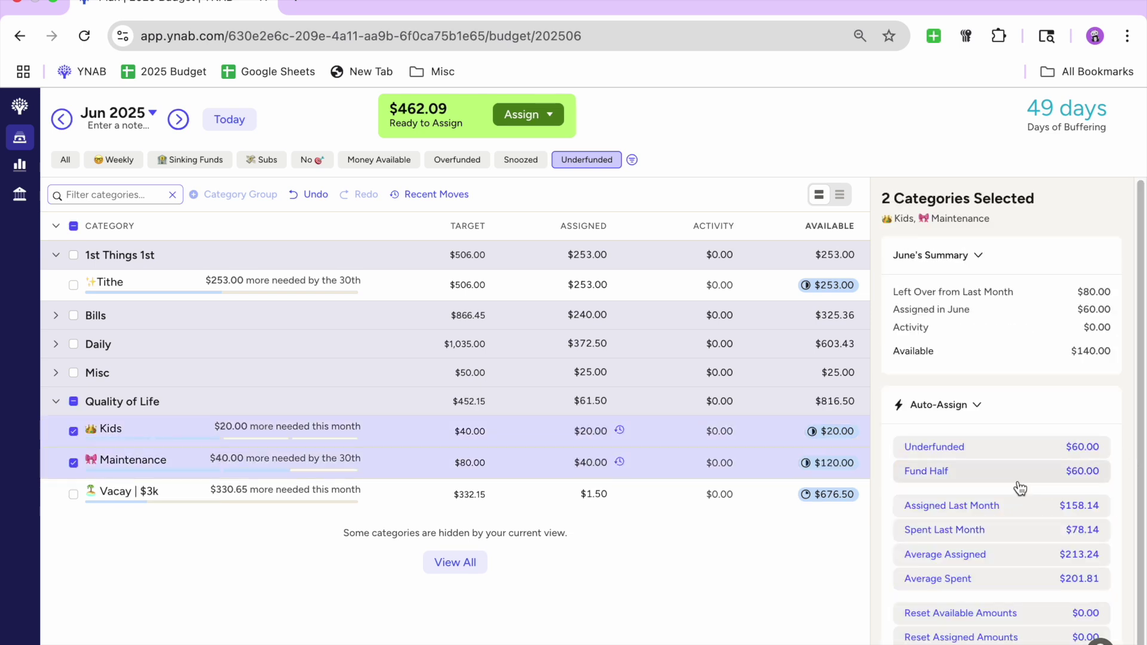
{"action": "left_click", "coordinate": [73, 431]}
{"action": "left_click", "coordinate": [73, 462]}
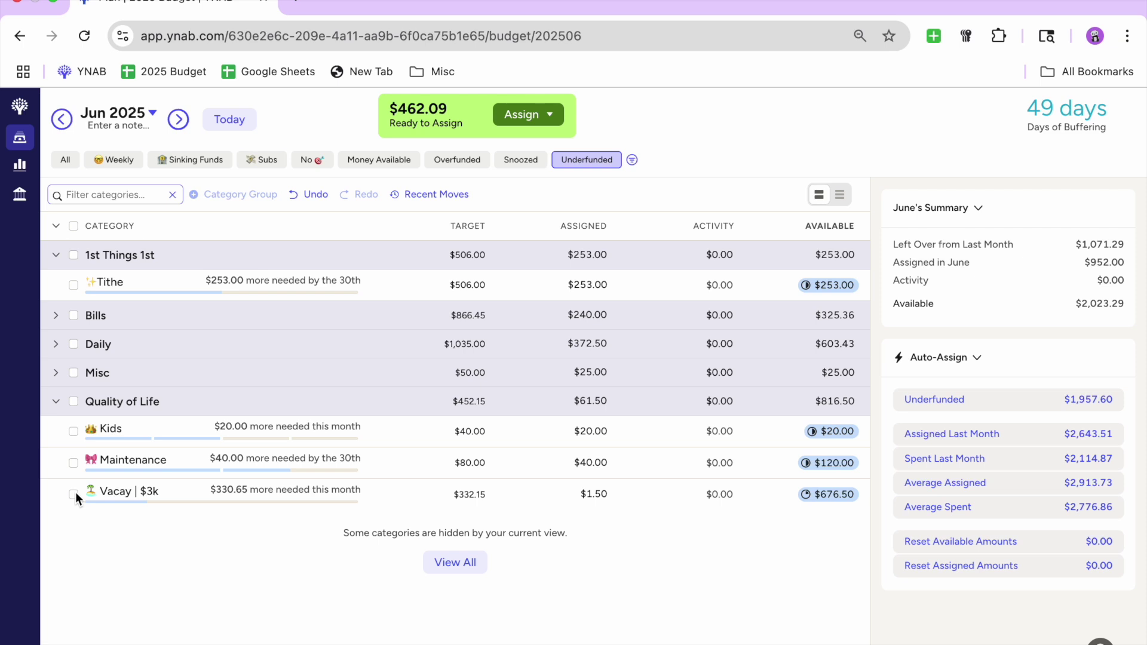
{"action": "left_click", "coordinate": [74, 493]}
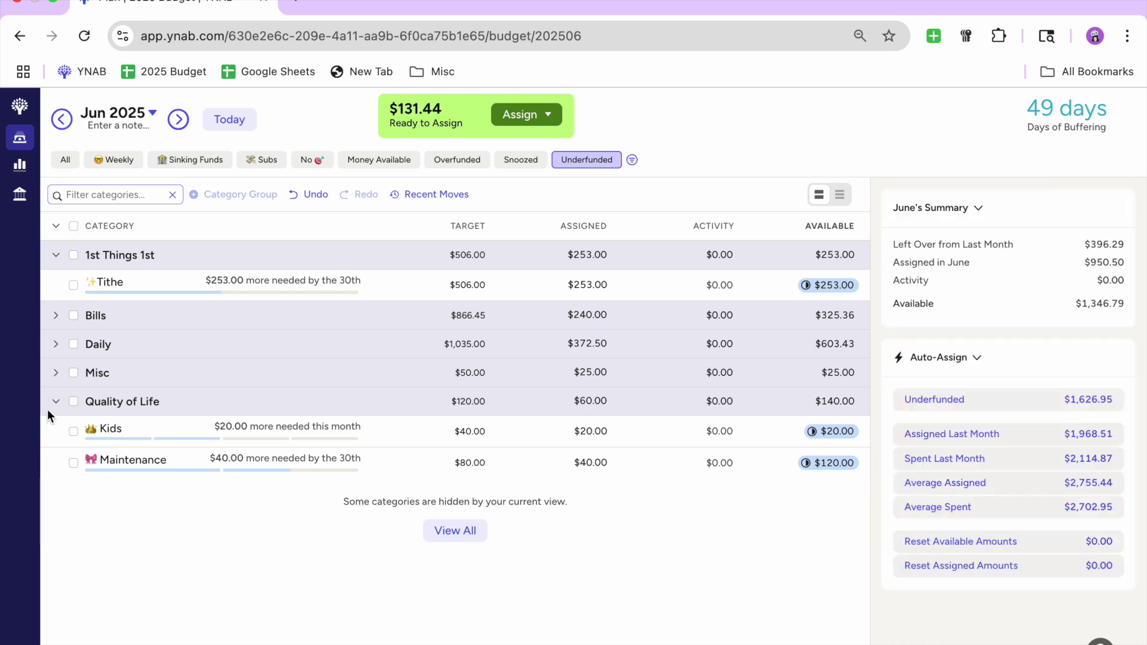
{"action": "left_click", "coordinate": [56, 402]}
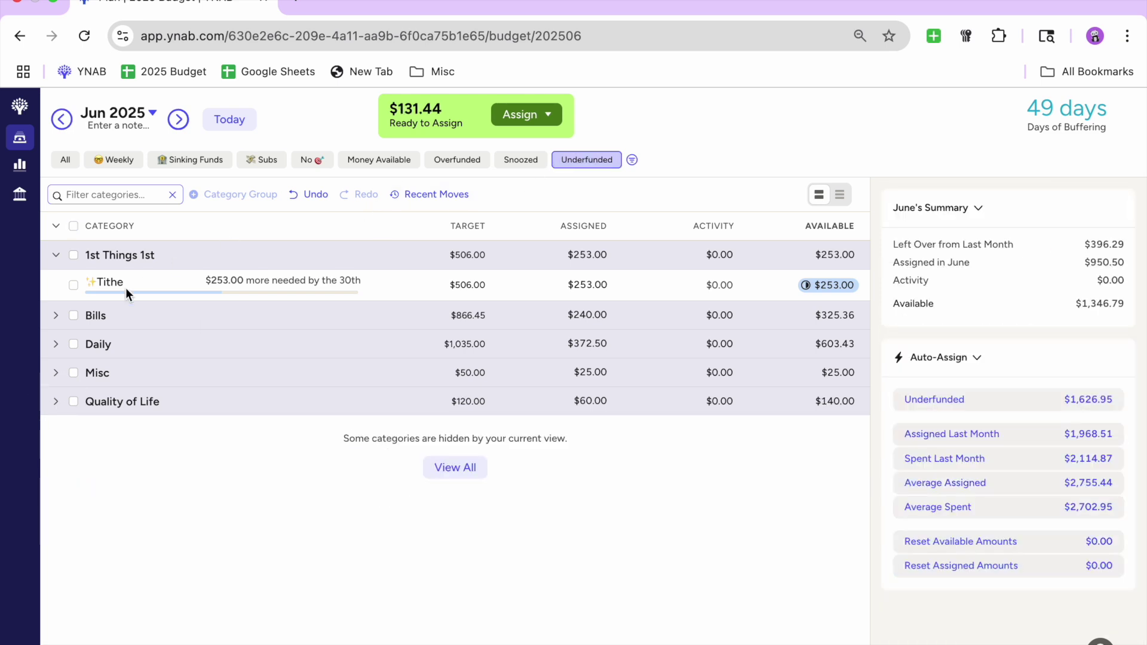
Step: Examine all remaining underfunded June categories, and check the snoozed and overfunded views
{"action": "left_click", "coordinate": [57, 225]}
{"action": "scroll", "coordinate": [332, 353], "scroll_direction": "down", "scroll_amount": 5}
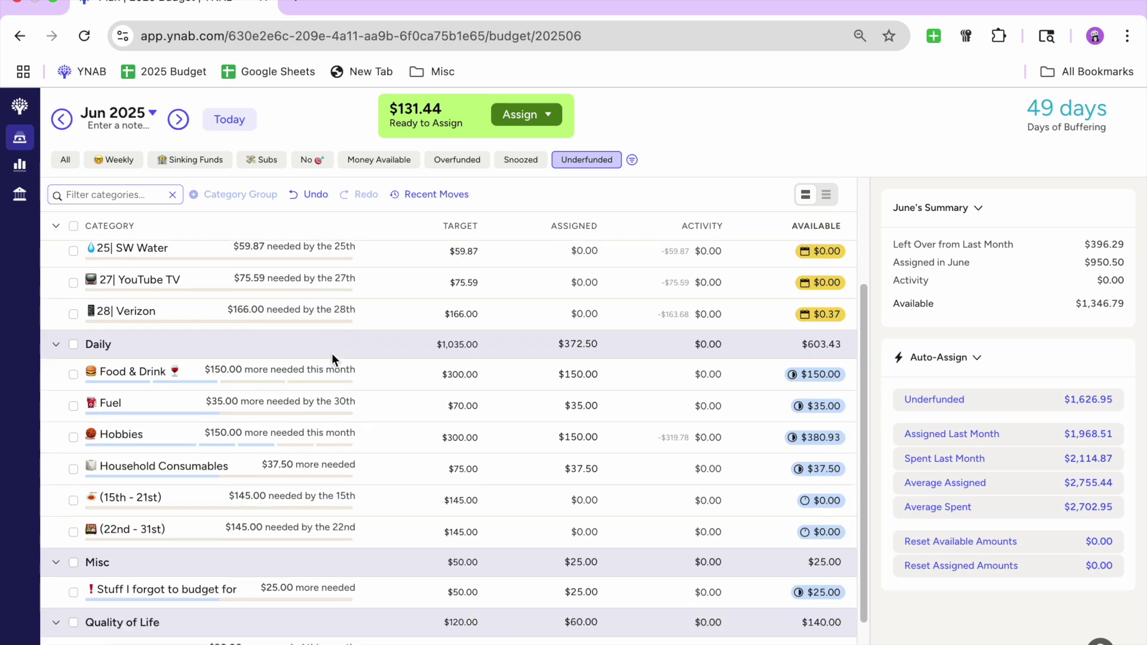
{"action": "scroll", "coordinate": [331, 353], "scroll_direction": "down", "scroll_amount": 2}
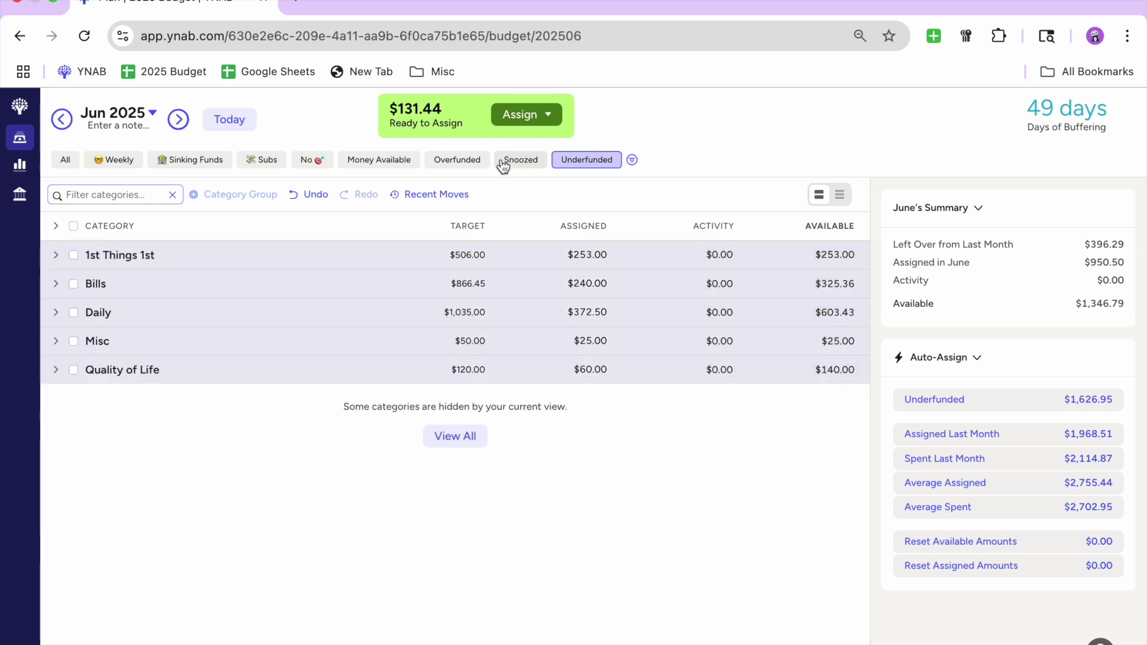
{"action": "left_click", "coordinate": [504, 166]}
{"action": "left_click", "coordinate": [452, 163]}
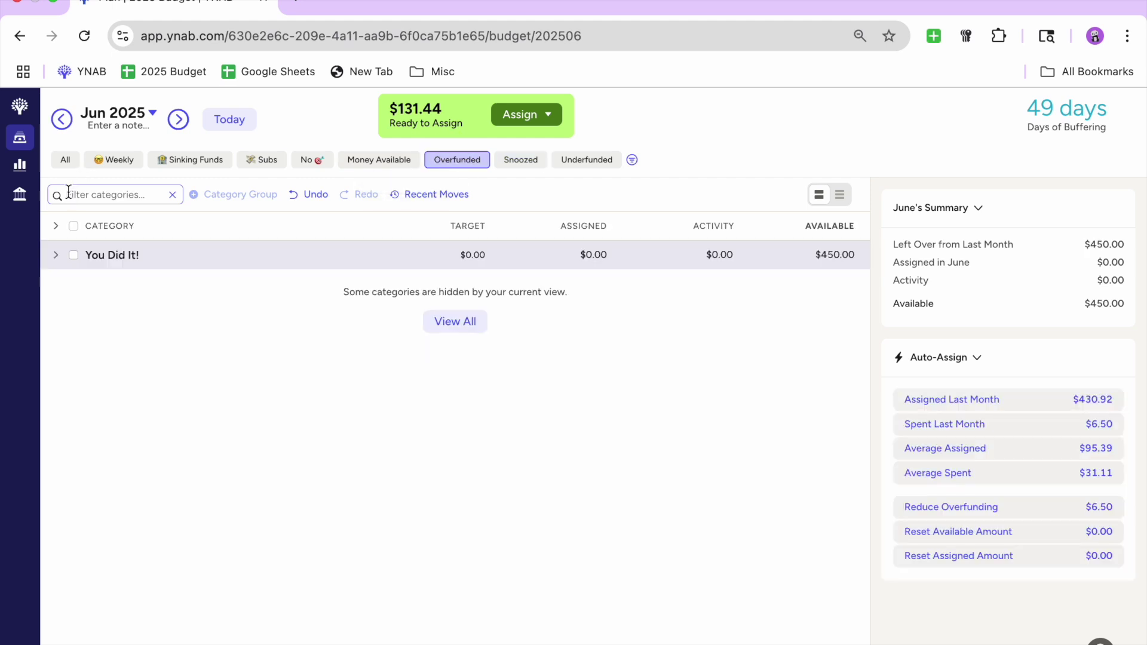
Step: Show all June categories again and assign the remaining $131.44 to Next Month
{"action": "left_click", "coordinate": [66, 160]}
{"action": "left_click", "coordinate": [56, 257]}
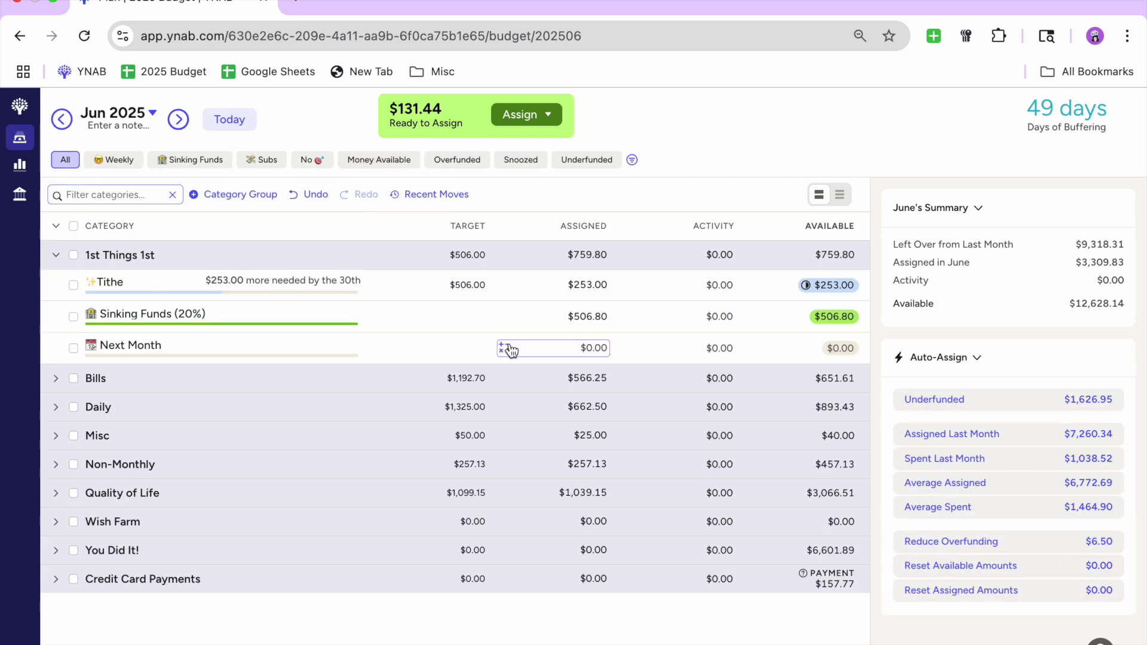
{"action": "left_click", "coordinate": [558, 348]}
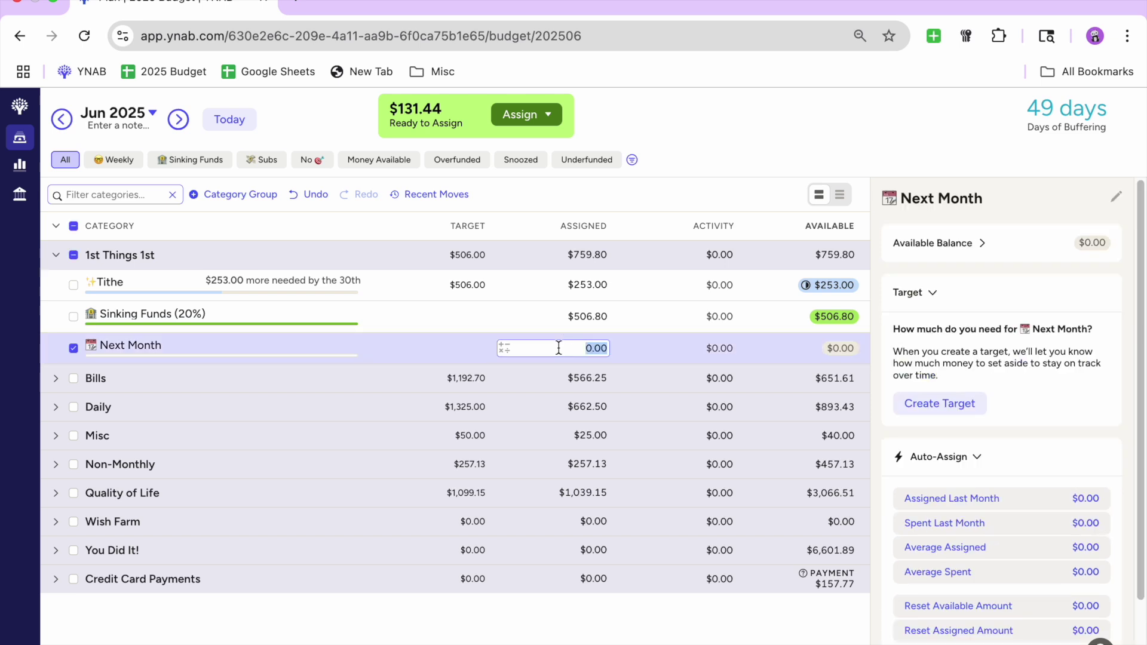
{"action": "type", "text": "131.44"}
{"action": "key", "text": "Return"}
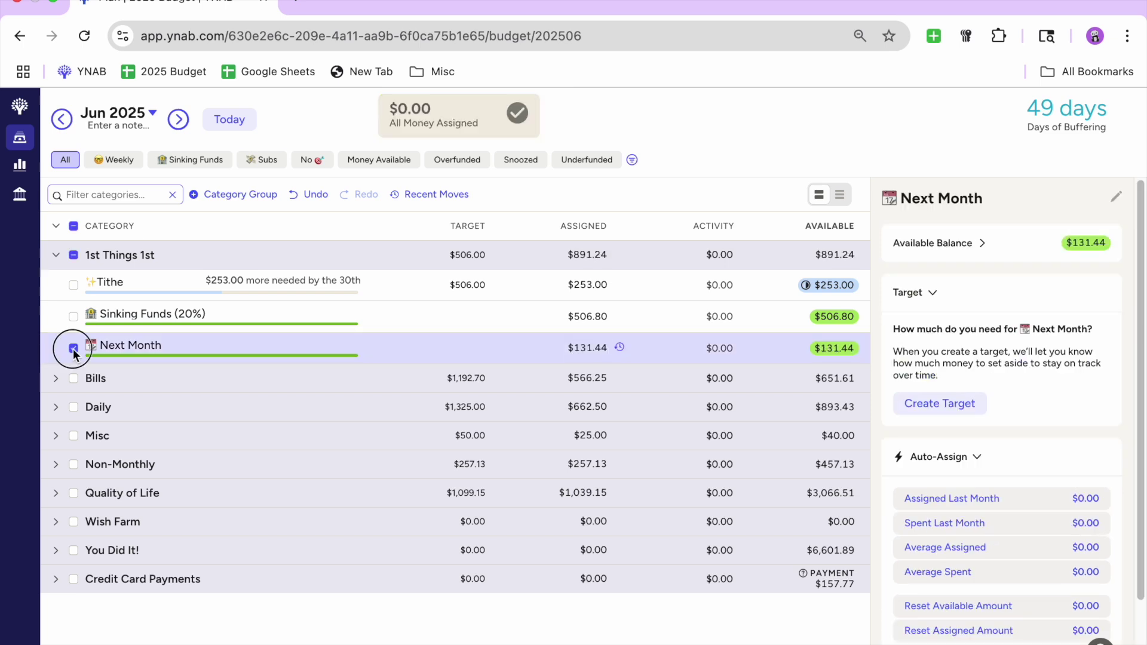
{"action": "left_click", "coordinate": [74, 352]}
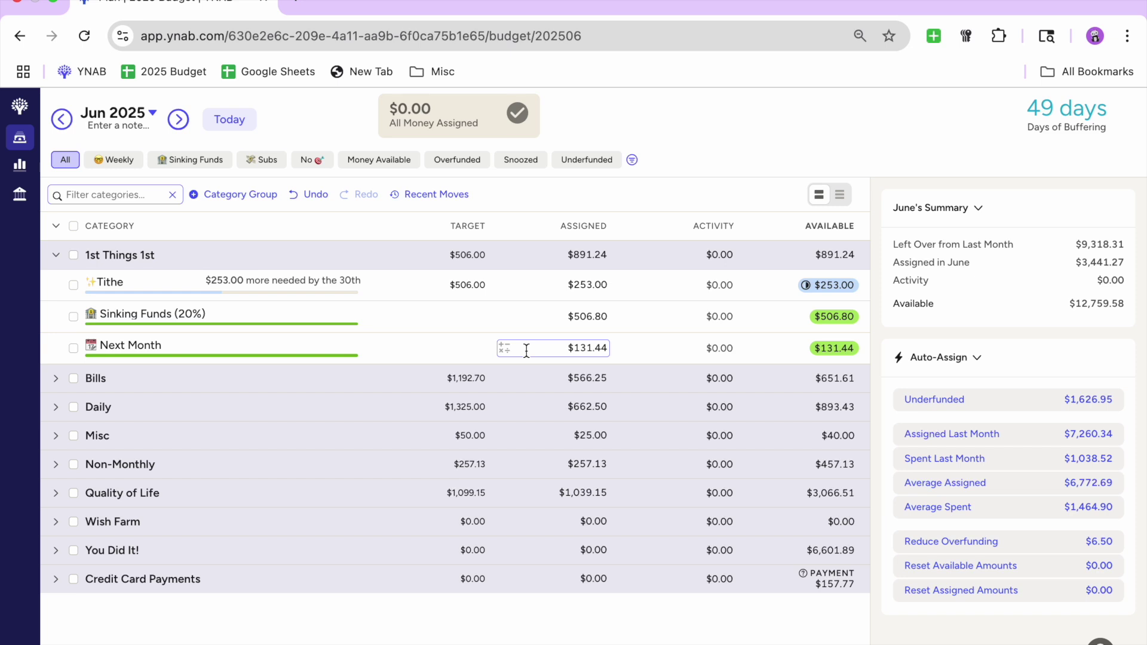
Step: Clear the June amount assigned to Sinking Funds (20%) and collapse the 1st Things 1st group
{"action": "left_click", "coordinate": [605, 323]}
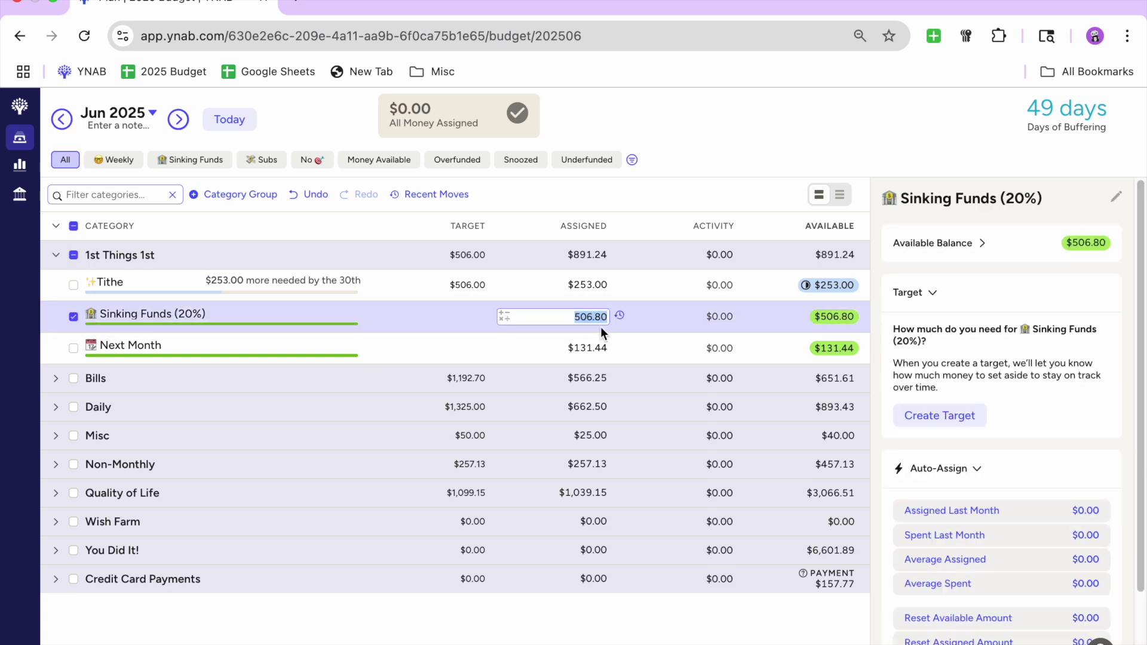
{"action": "key", "text": "BackSpace"}
{"action": "key", "text": "Return"}
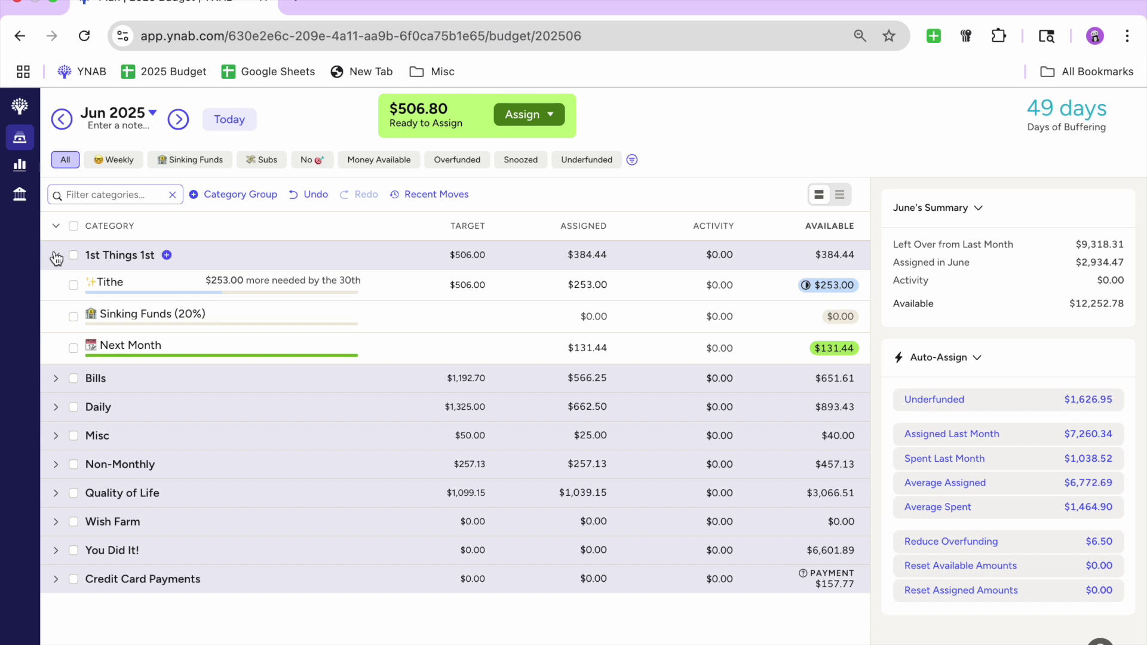
{"action": "left_click", "coordinate": [56, 256]}
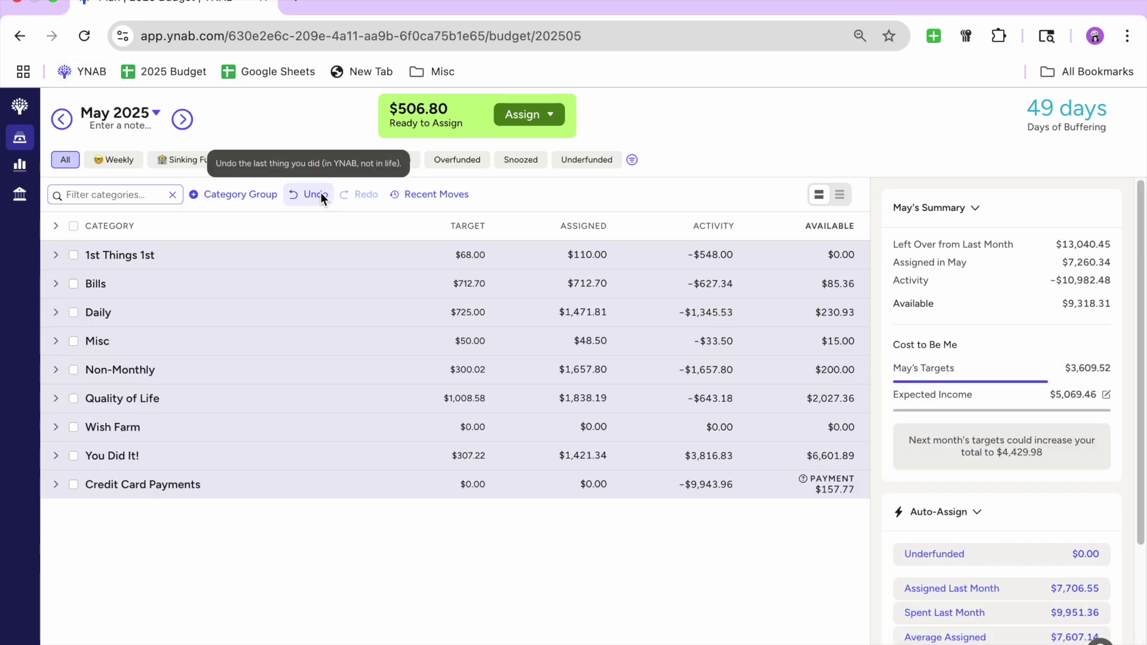
Step: Add the remaining $506.80 to the May 2025 amount assigned to Car Replacement under You Did It!, and collapse all category groups
{"action": "left_click", "coordinate": [56, 456]}
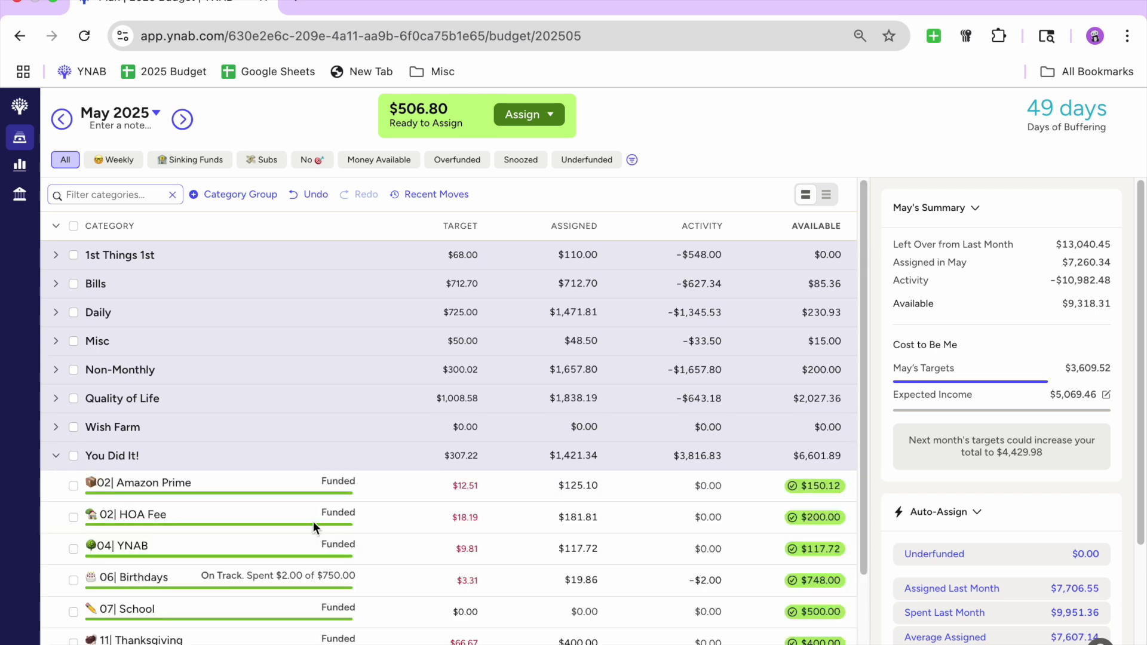
{"action": "scroll", "coordinate": [388, 518], "scroll_direction": "down", "scroll_amount": 3}
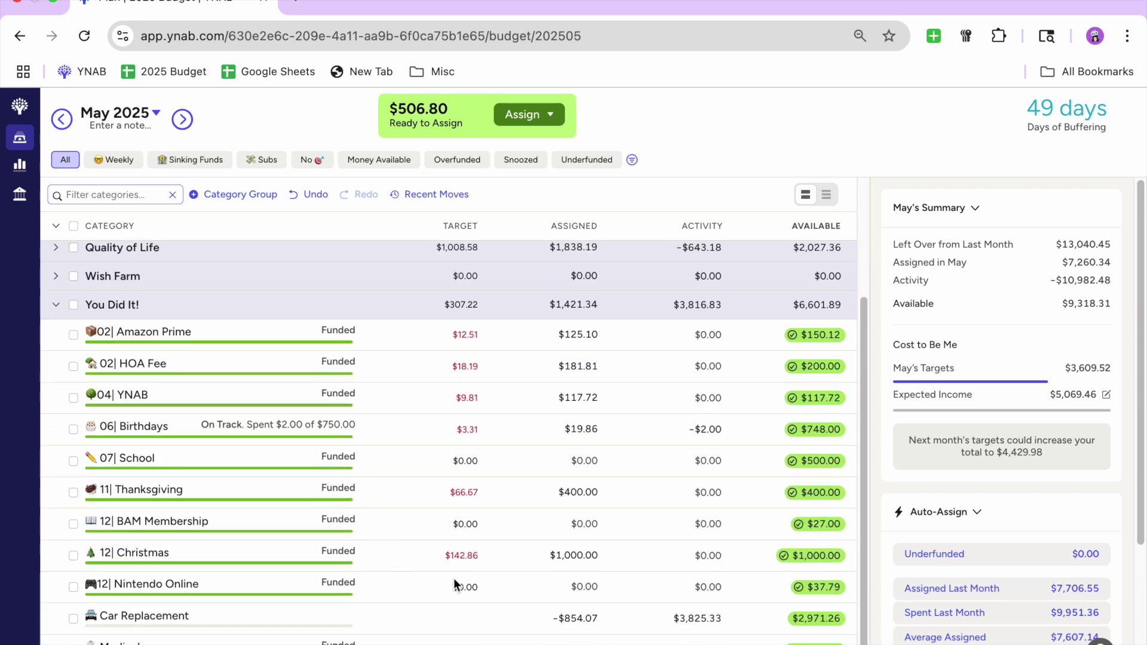
{"action": "left_click", "coordinate": [568, 618]}
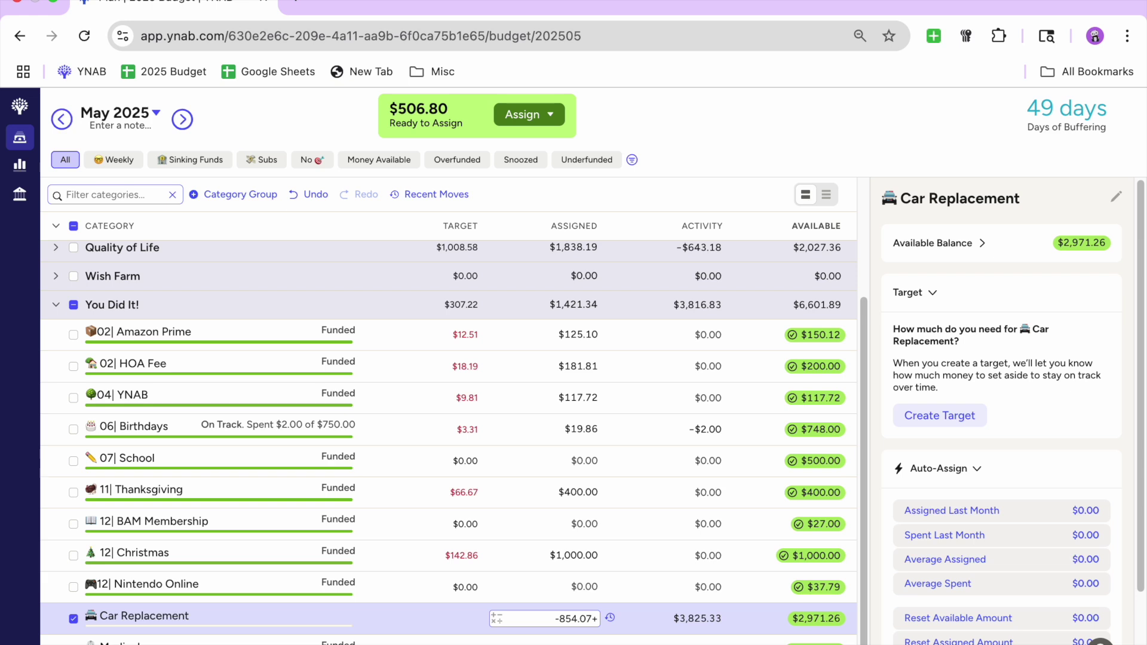
{"action": "type", "text": "+506.80"}
{"action": "key", "text": "Return"}
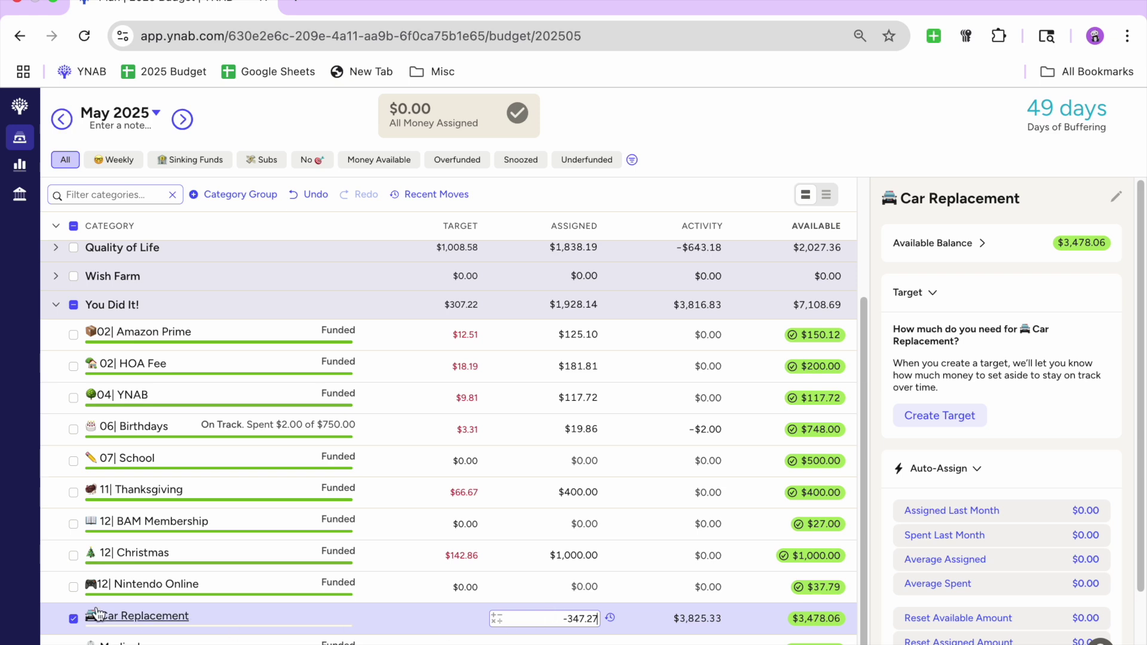
{"action": "left_click", "coordinate": [73, 619]}
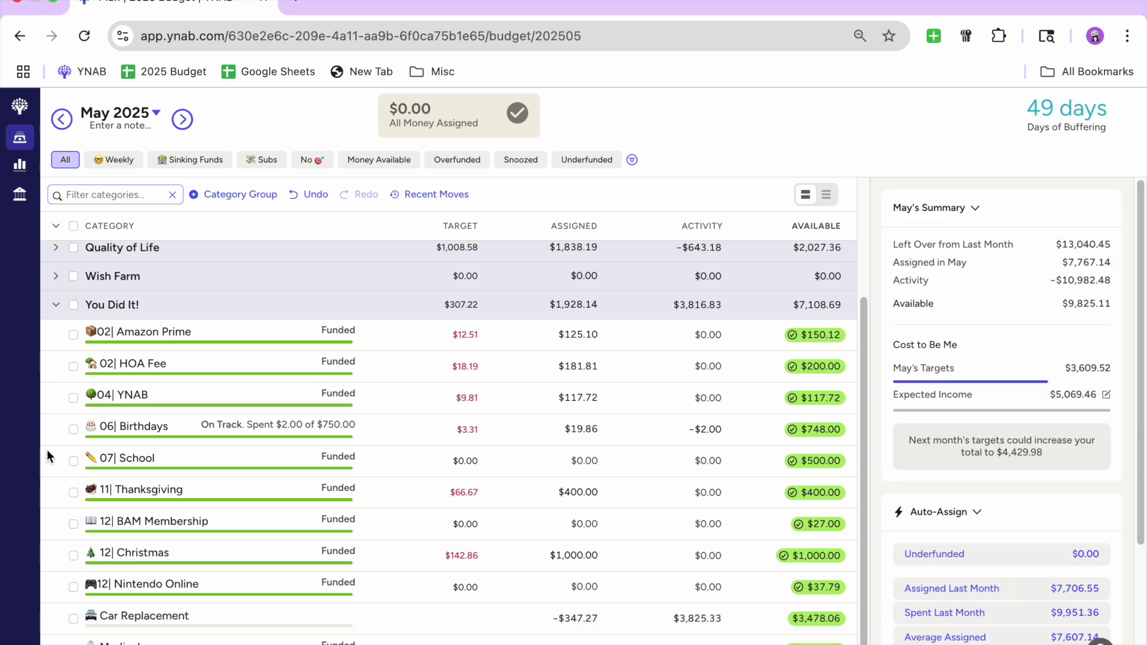
{"action": "left_click", "coordinate": [56, 226]}
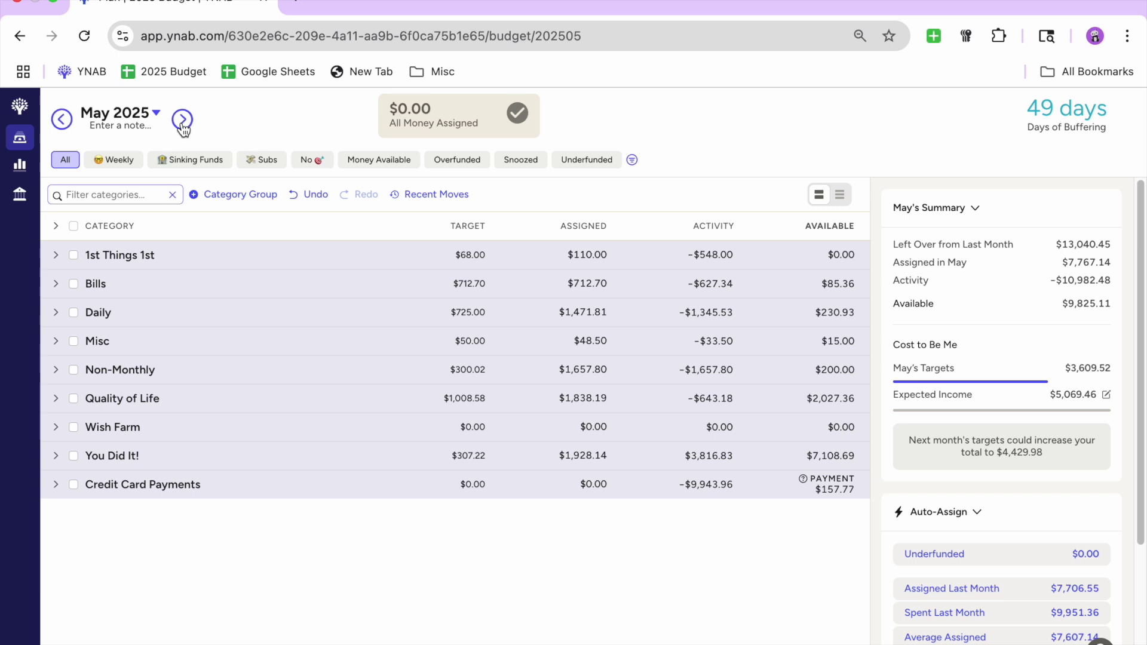
Step: Check the Nintendo Switch 2 category in the Wish Farm group for May 2025 and June 2025
{"action": "left_click", "coordinate": [56, 428]}
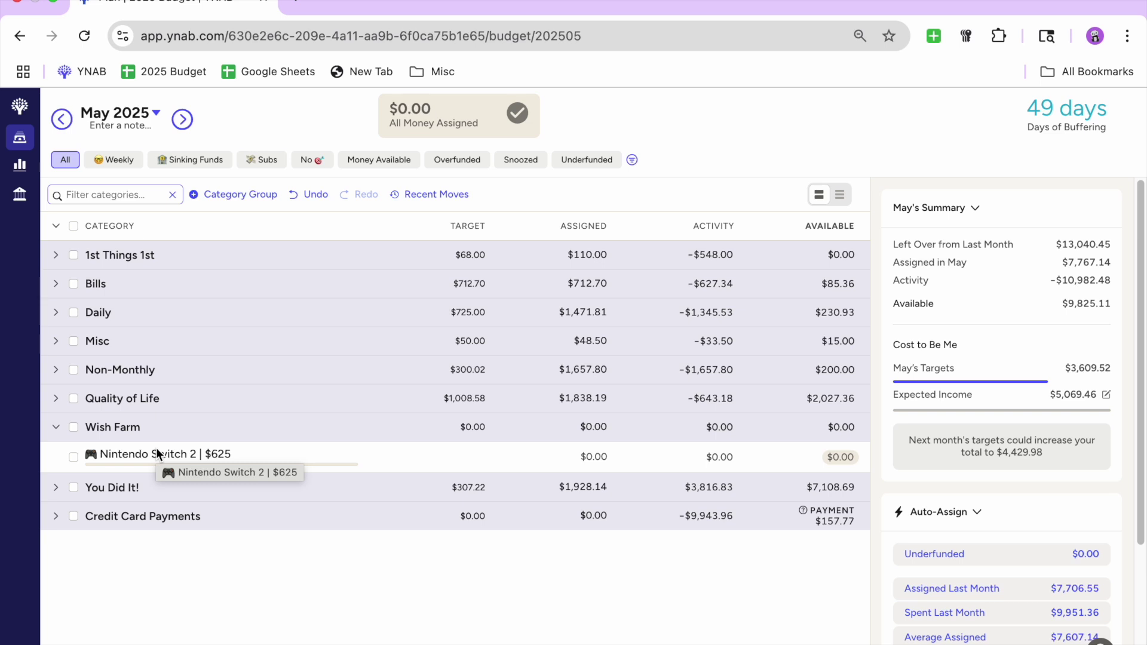
{"action": "left_click", "coordinate": [56, 427]}
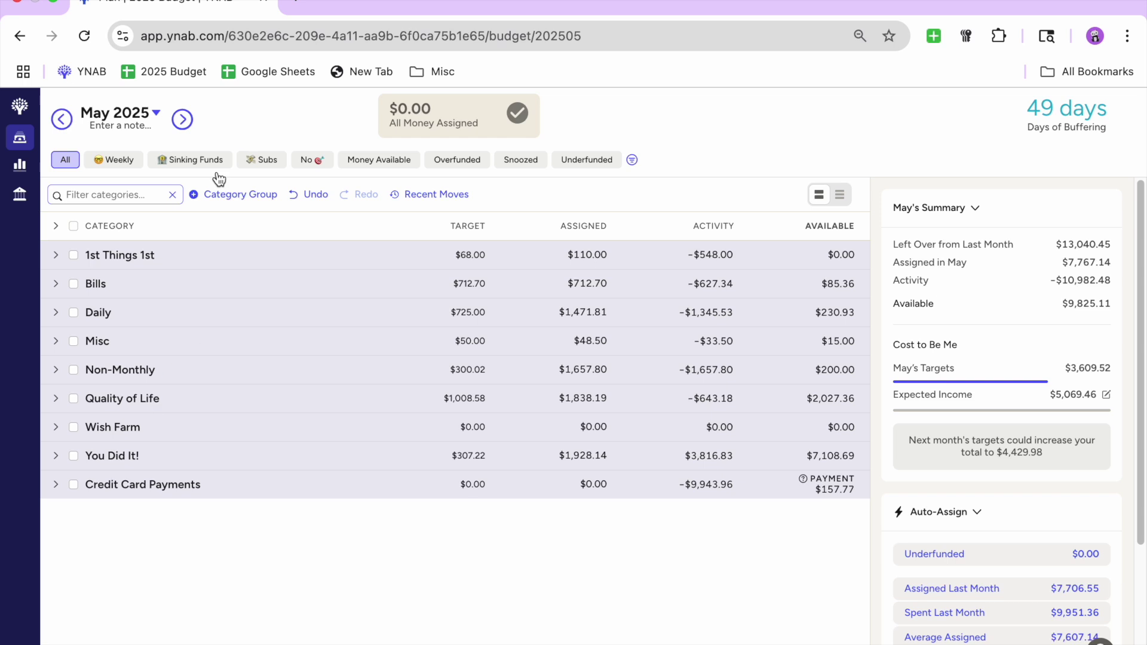
{"action": "left_click", "coordinate": [185, 124]}
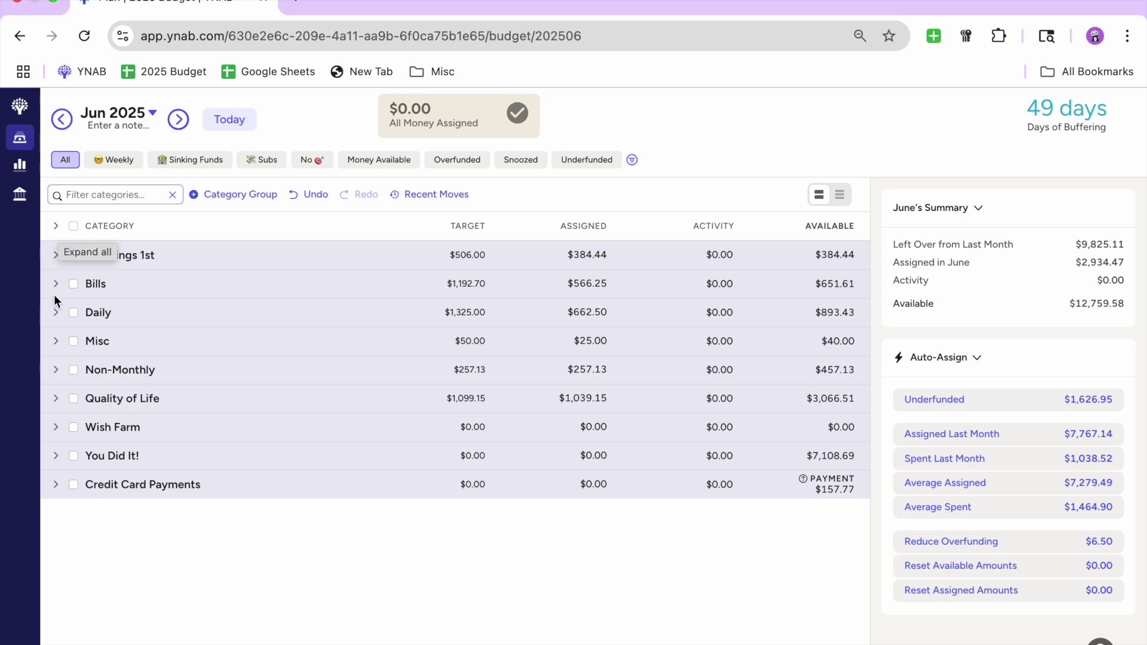
{"action": "left_click", "coordinate": [56, 427]}
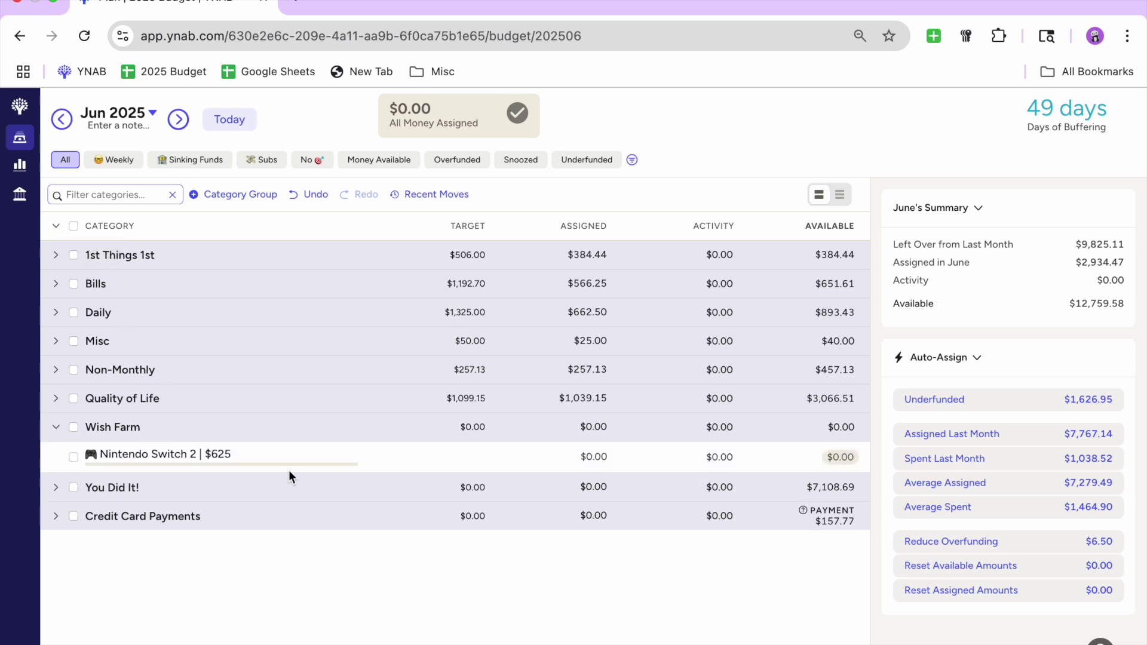